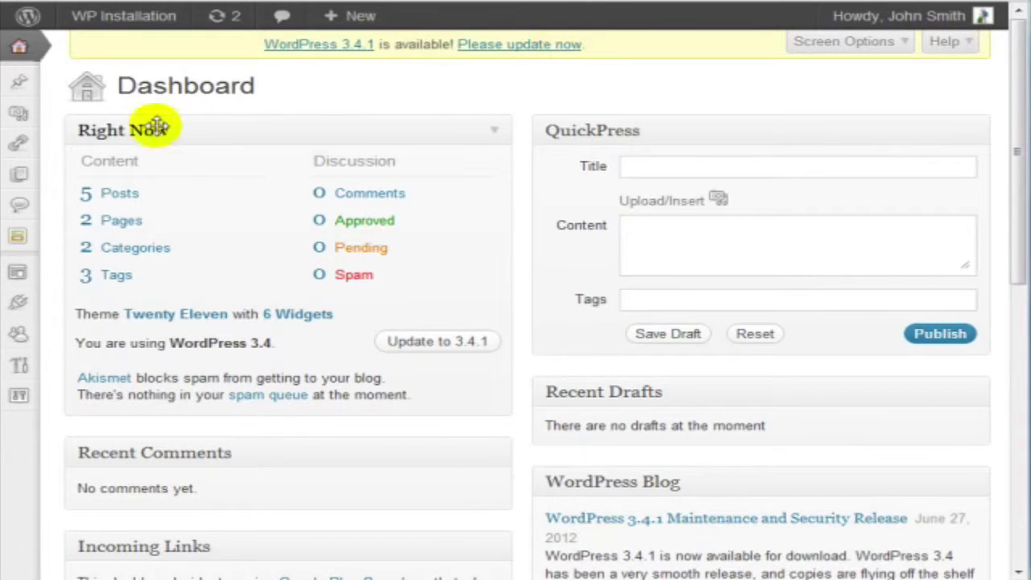
Start a new post and title it "Funny TShirts - New Update"
{"action": "mouse_move", "coordinate": [30, 100]}
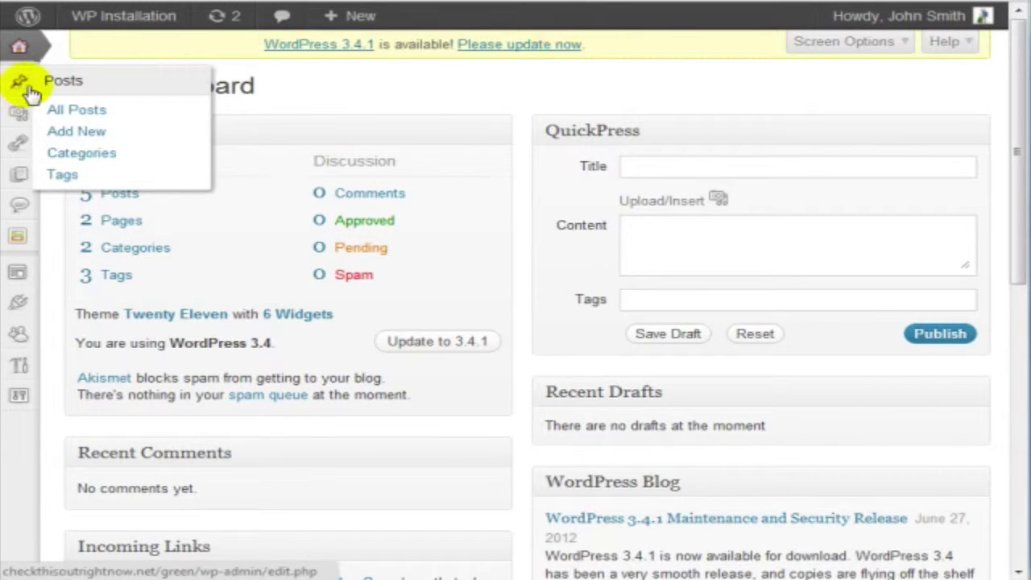
{"action": "left_click", "coordinate": [102, 132]}
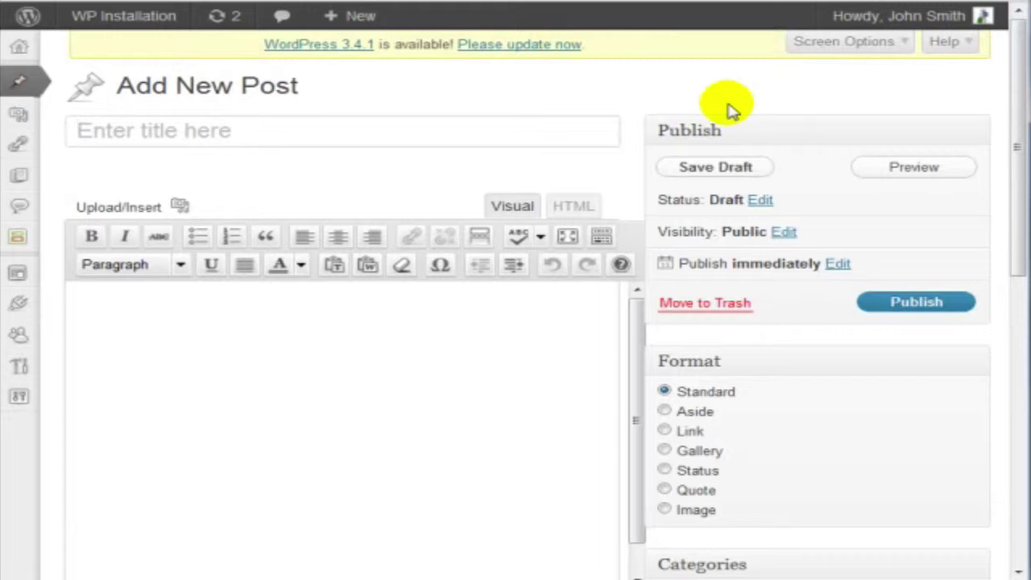
{"action": "left_click", "coordinate": [327, 325]}
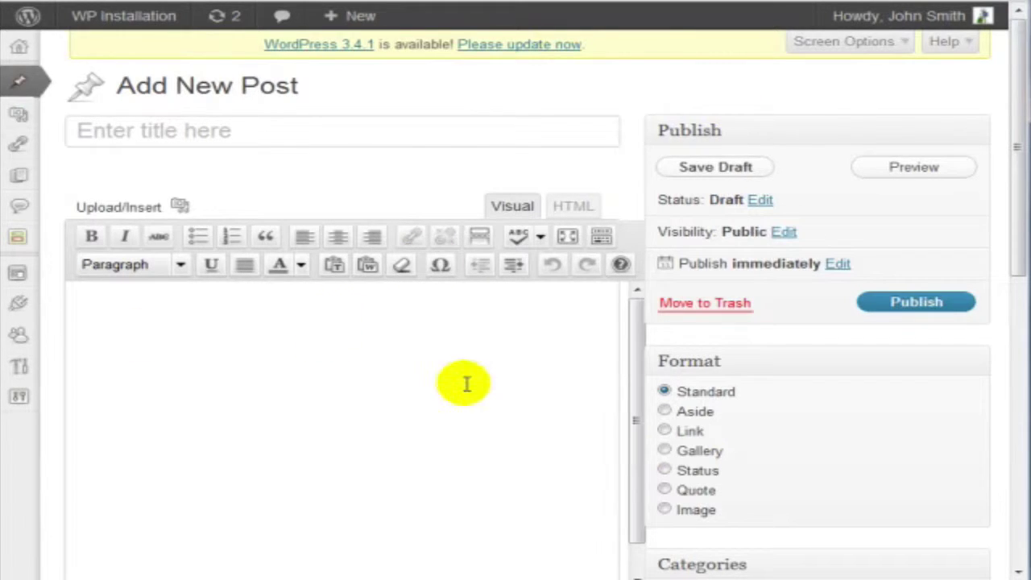
{"action": "left_click", "coordinate": [423, 127]}
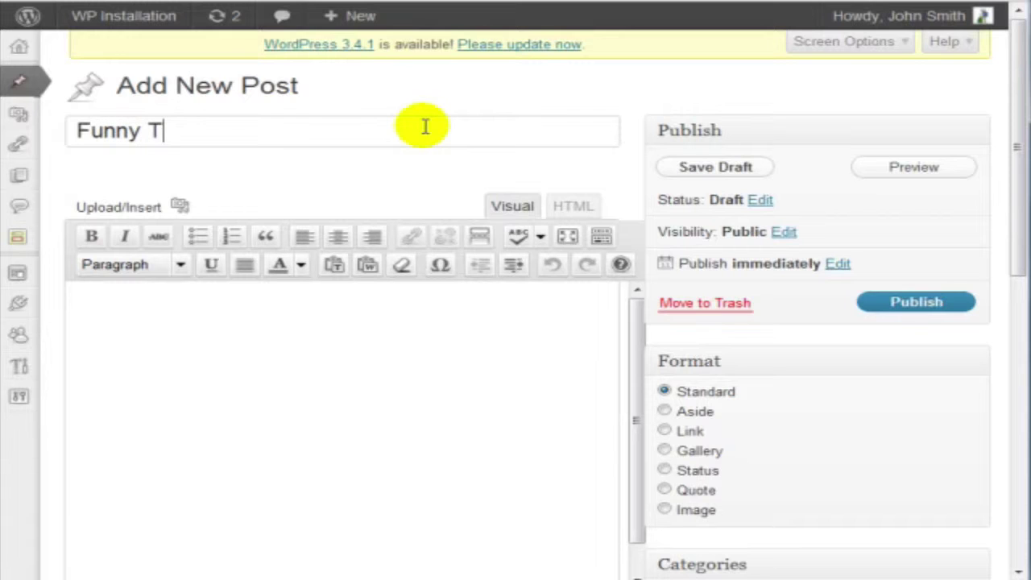
{"action": "type", "text": "Funny TShirts - New Update"}
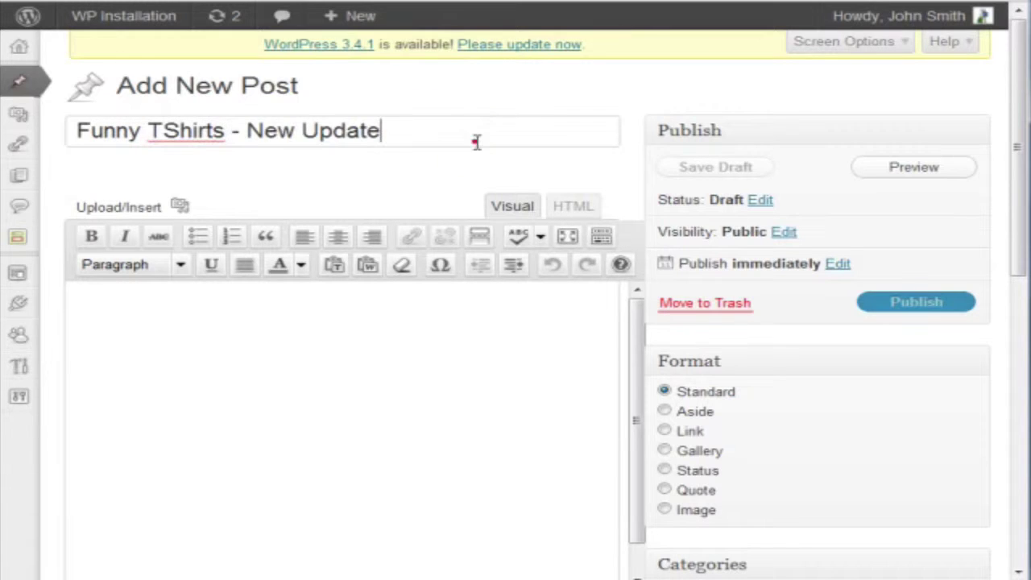
Fill the post body with many repetitions of the placeholder word "Text"
{"action": "key", "text": "ctrl+a"}
{"action": "left_click", "coordinate": [363, 341]}
{"action": "type", "text": "Text "}
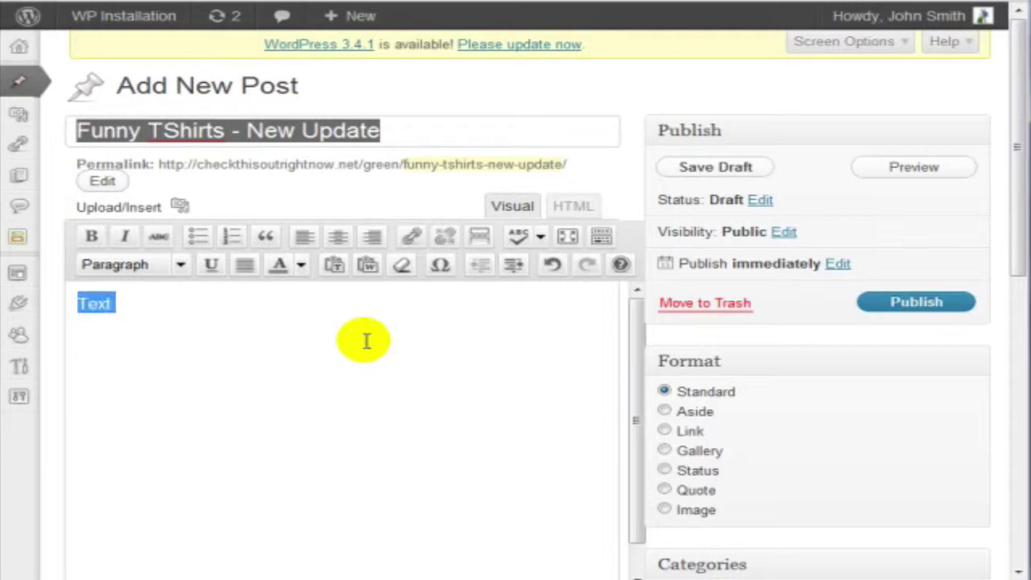
{"action": "type", "text": "Text Text Text Text Text Text Text Text"}
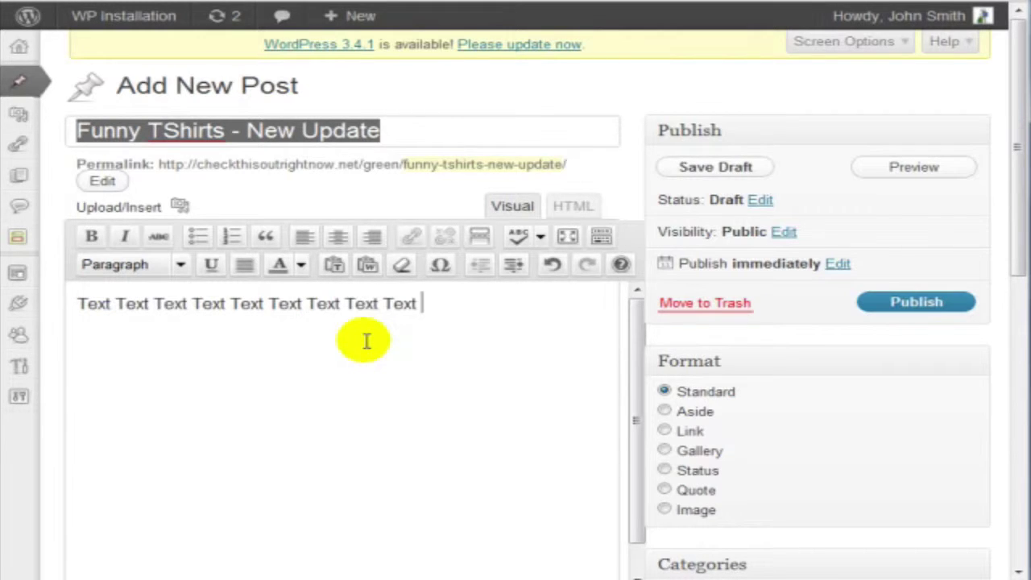
{"action": "type", "text": "Text"}
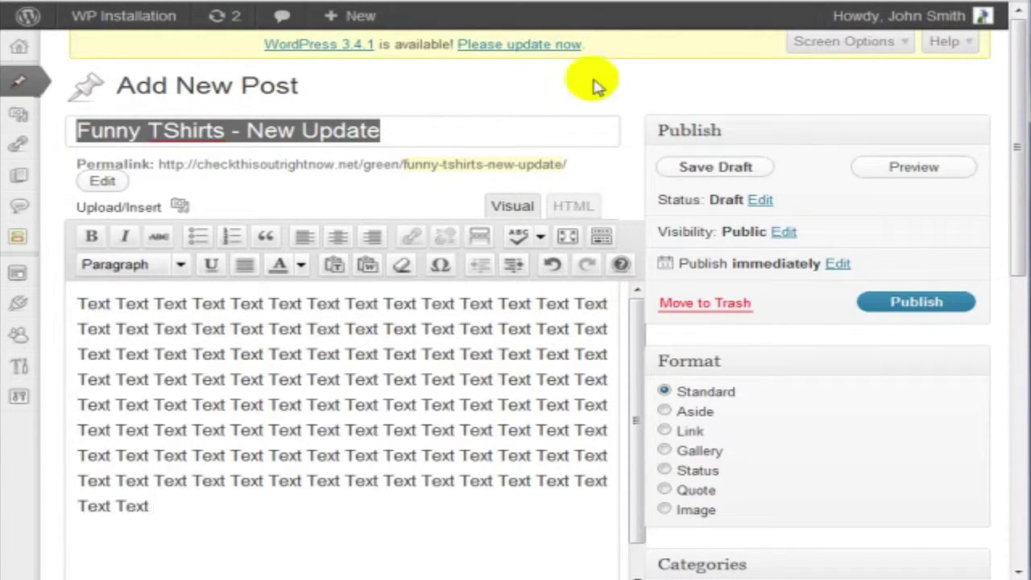
{"action": "triple_click", "coordinate": [218, 357]}
{"action": "type", "text": "Text Text Text Text Text Text Text Text Text Text Text Text Text Text Text Text Text Text Text"}
{"action": "key", "text": "ctrl+z"}
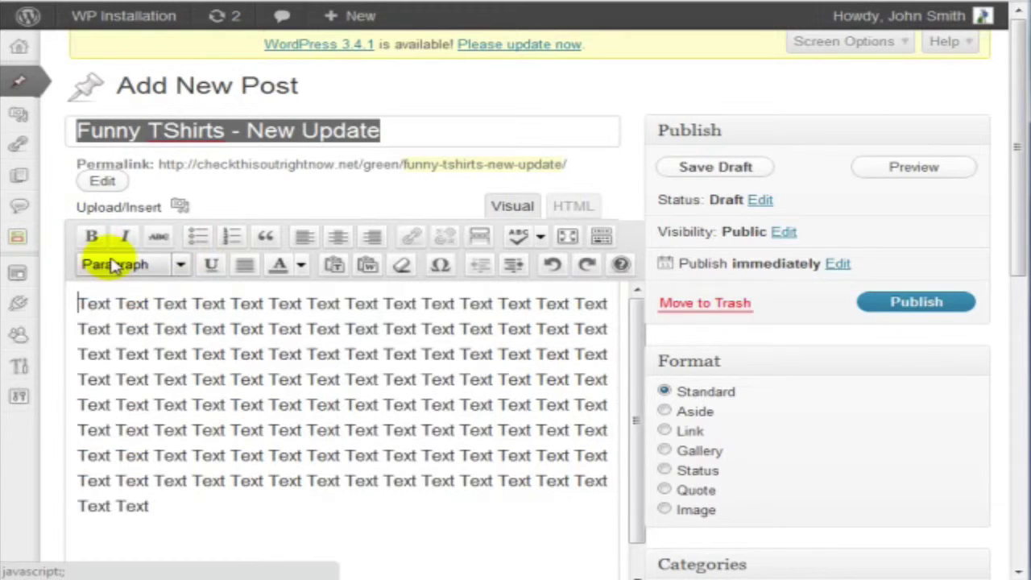
Apply bold to the whole body text and try italic on it
{"action": "key", "text": "ctrl+a"}
{"action": "left_click", "coordinate": [90, 235]}
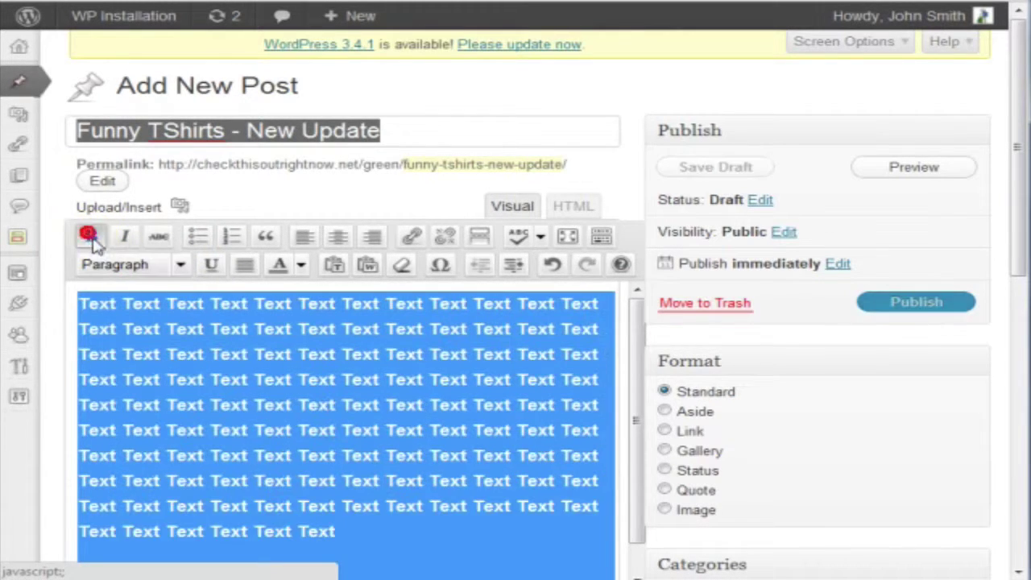
{"action": "left_click", "coordinate": [127, 237]}
{"action": "left_click", "coordinate": [127, 238]}
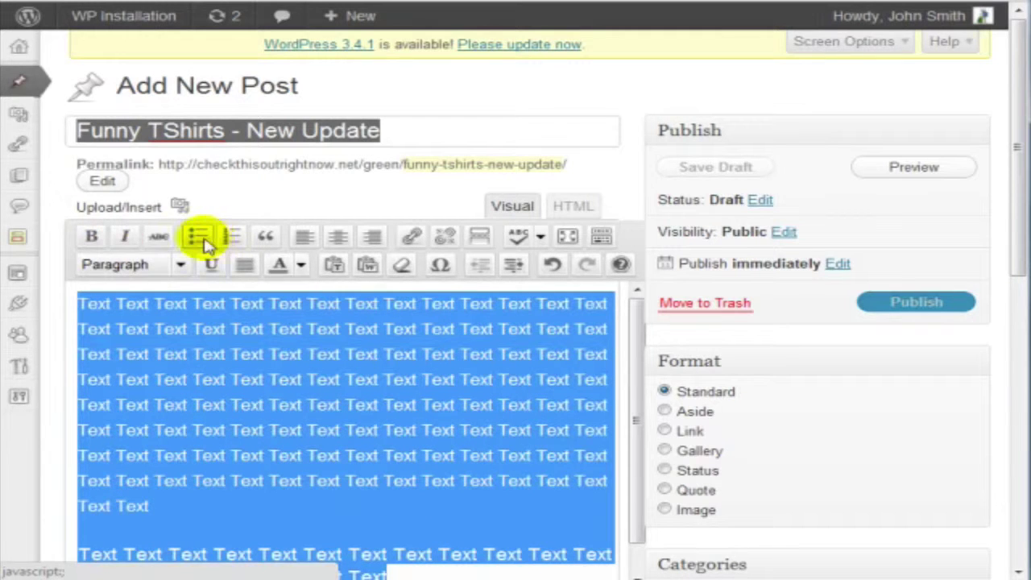
Try bulleted and numbered list formatting on the body text, and try the spell check
{"action": "left_click", "coordinate": [199, 237]}
{"action": "left_click", "coordinate": [201, 236]}
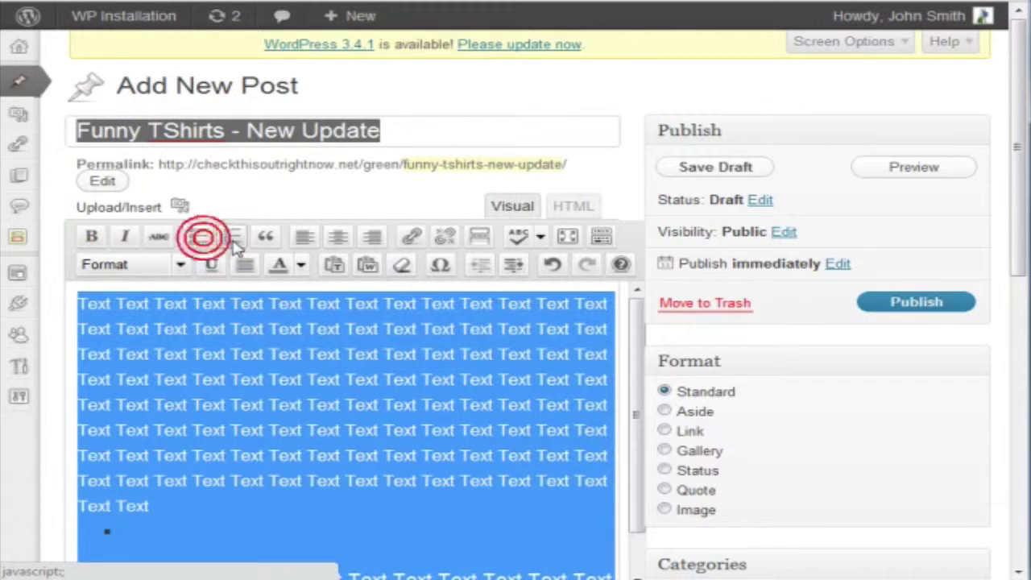
{"action": "left_click", "coordinate": [235, 245]}
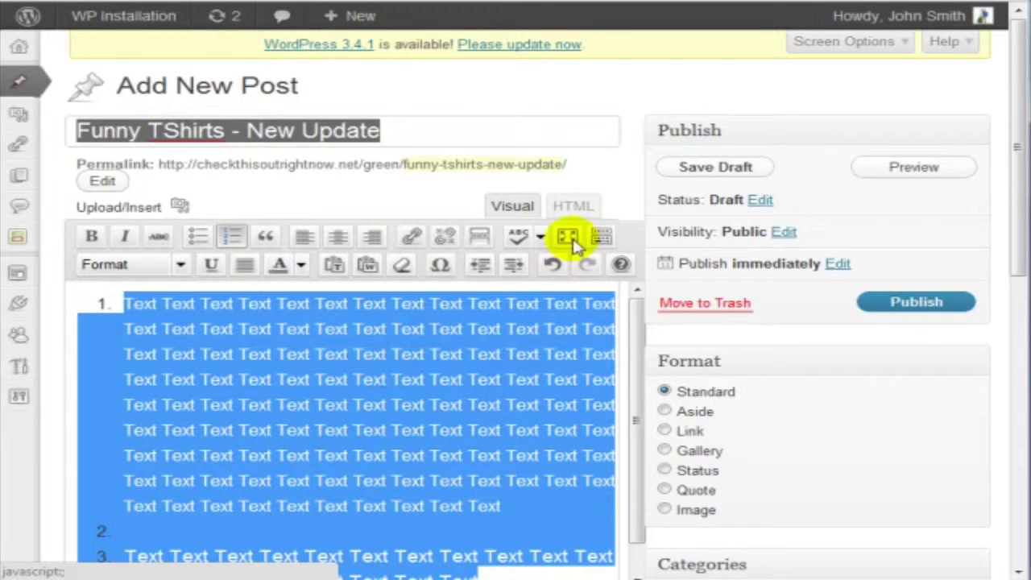
{"action": "left_click", "coordinate": [518, 236]}
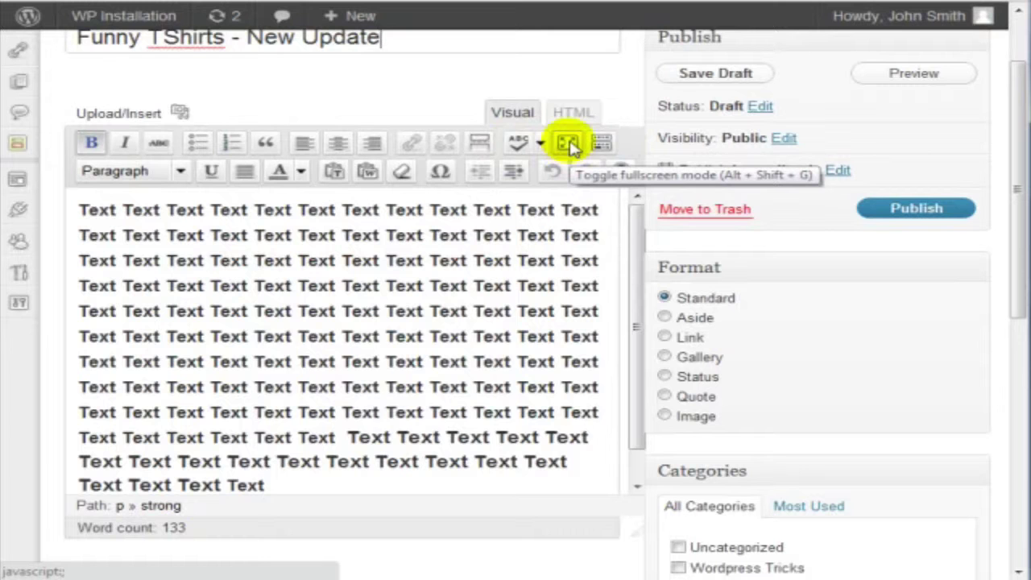
Enter and leave fullscreen writing mode, and toggle the editor's extra row of formatting tools off and on
{"action": "left_click", "coordinate": [568, 144]}
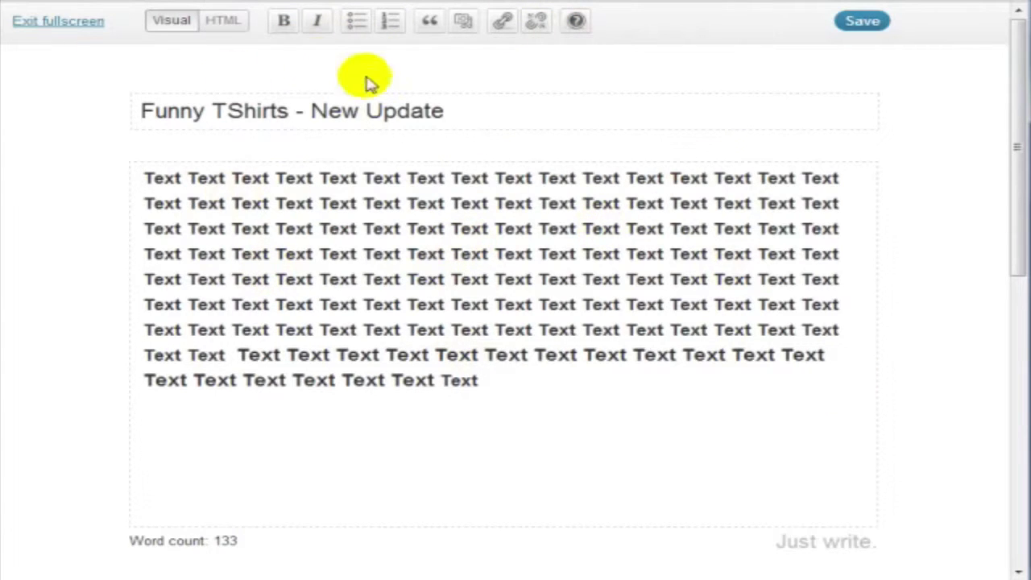
{"action": "left_click", "coordinate": [90, 24]}
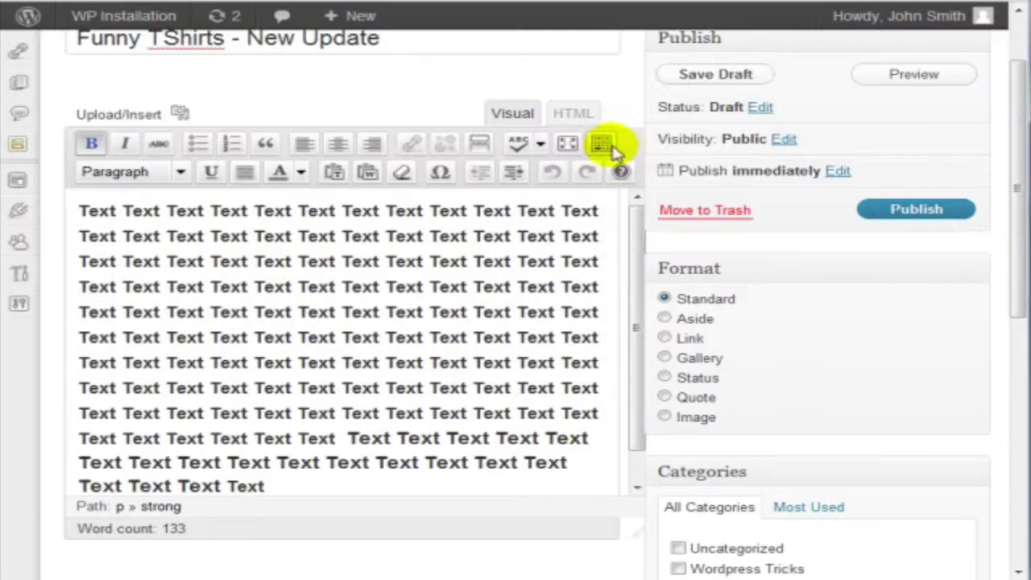
{"action": "left_click", "coordinate": [602, 143]}
{"action": "left_click", "coordinate": [603, 144]}
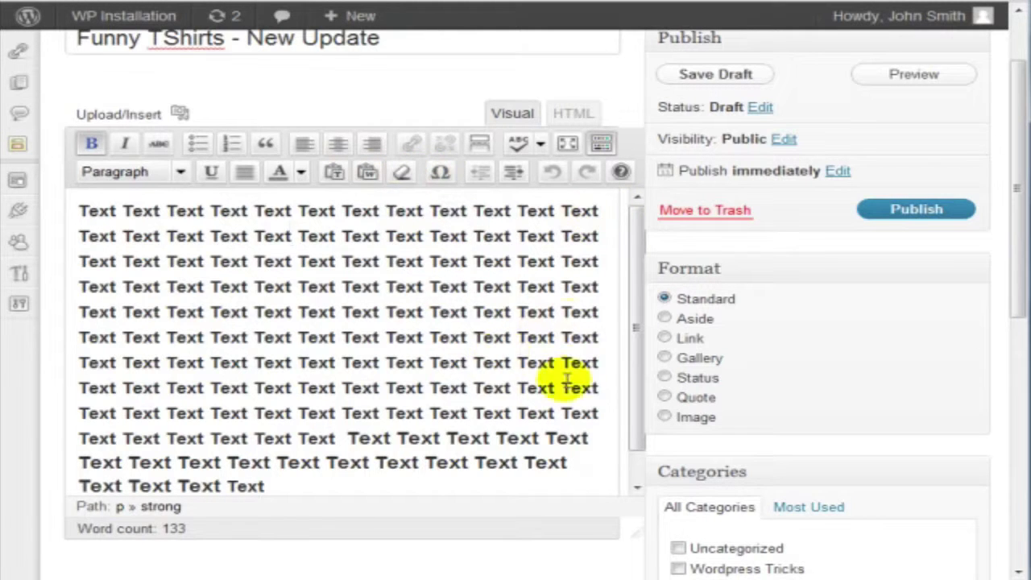
Try the Password protected and Private visibility options for the post, and set the choice back to Public
{"action": "scroll", "coordinate": [568, 415], "scroll_direction": "down", "scroll_amount": 7}
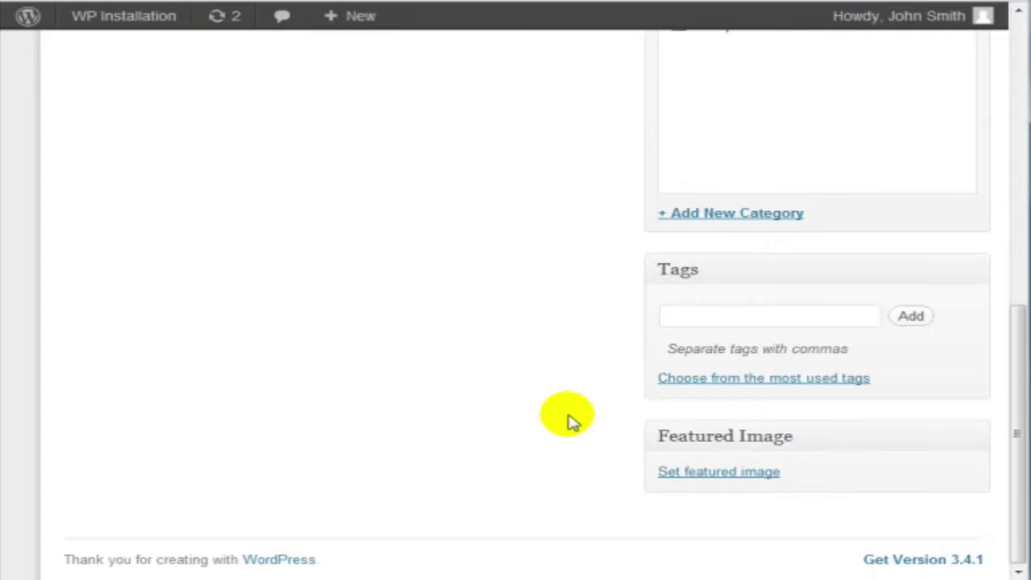
{"action": "scroll", "coordinate": [568, 415], "scroll_direction": "up", "scroll_amount": 10}
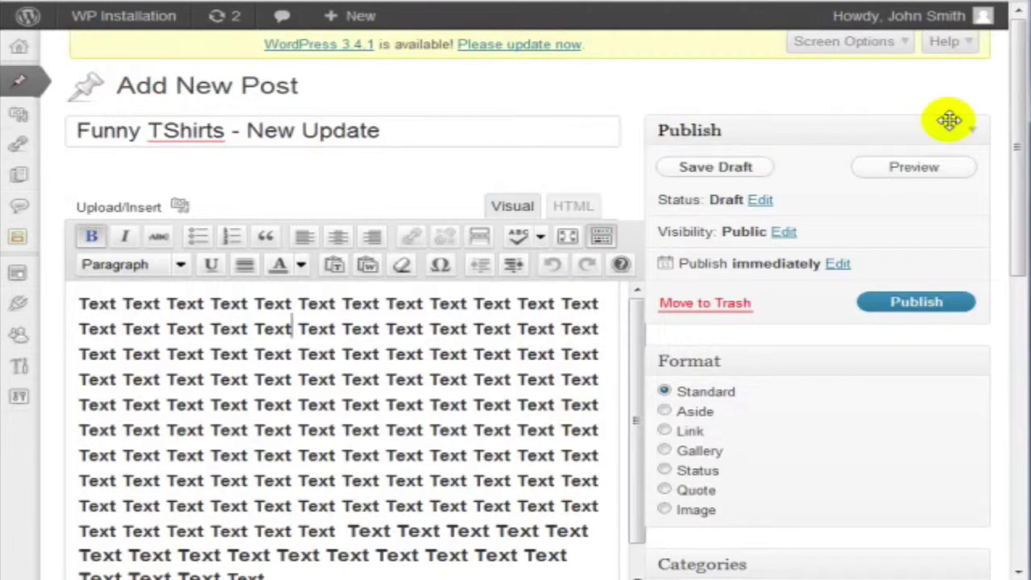
{"action": "left_click", "coordinate": [789, 233]}
{"action": "scroll", "coordinate": [795, 237], "scroll_direction": "down", "scroll_amount": 2}
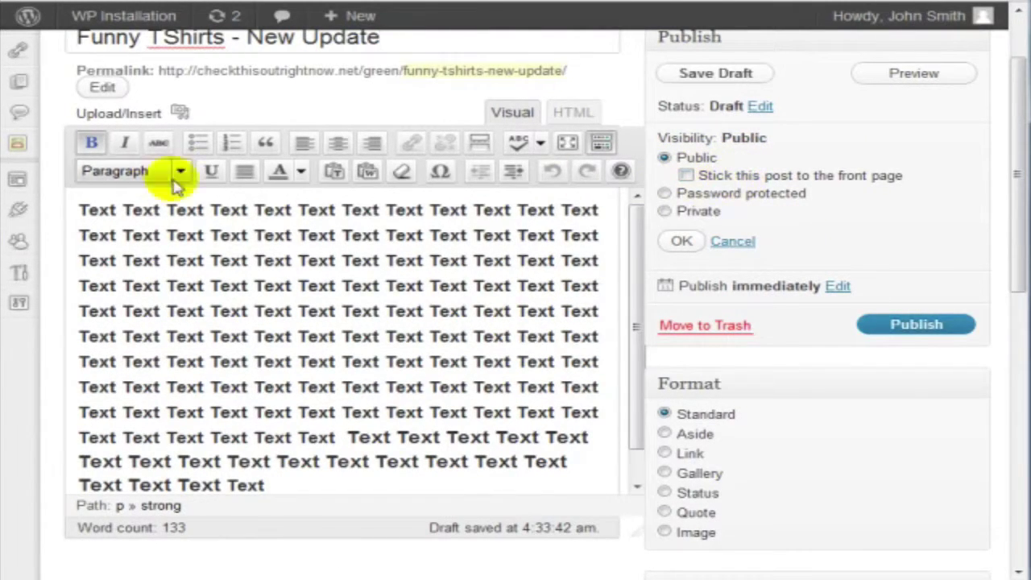
{"action": "left_click", "coordinate": [754, 194]}
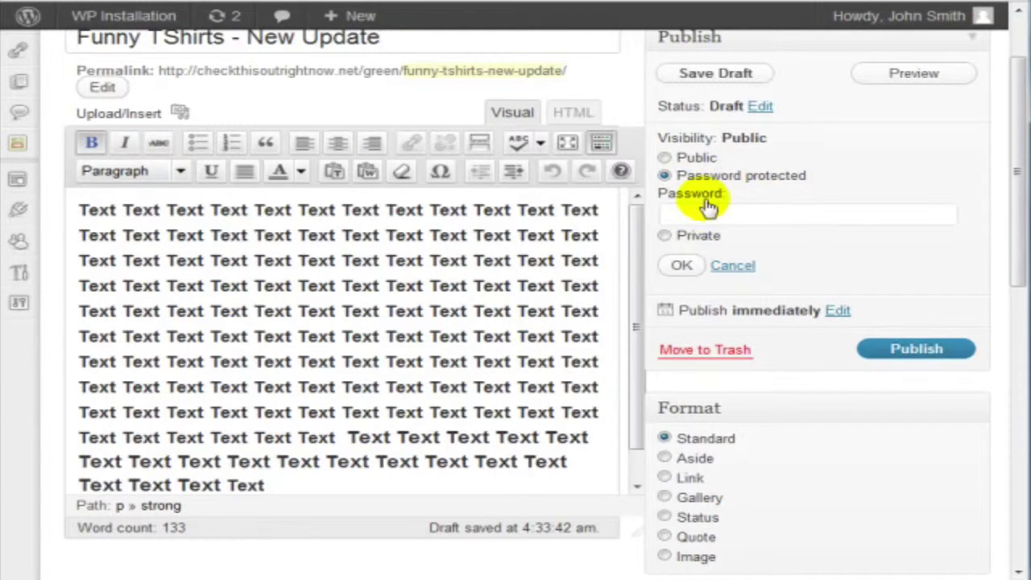
{"action": "left_click", "coordinate": [693, 236]}
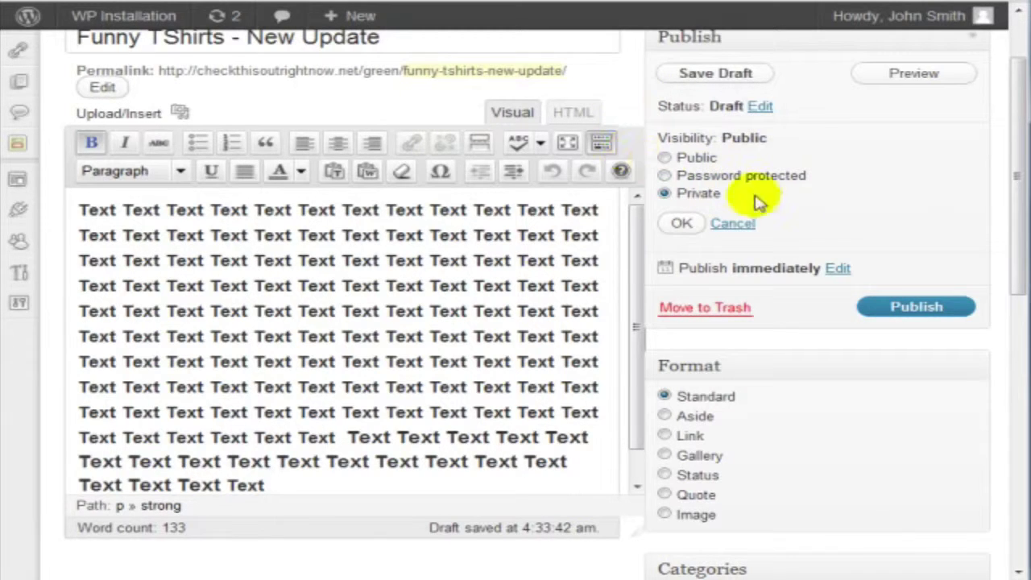
{"action": "left_click", "coordinate": [693, 159]}
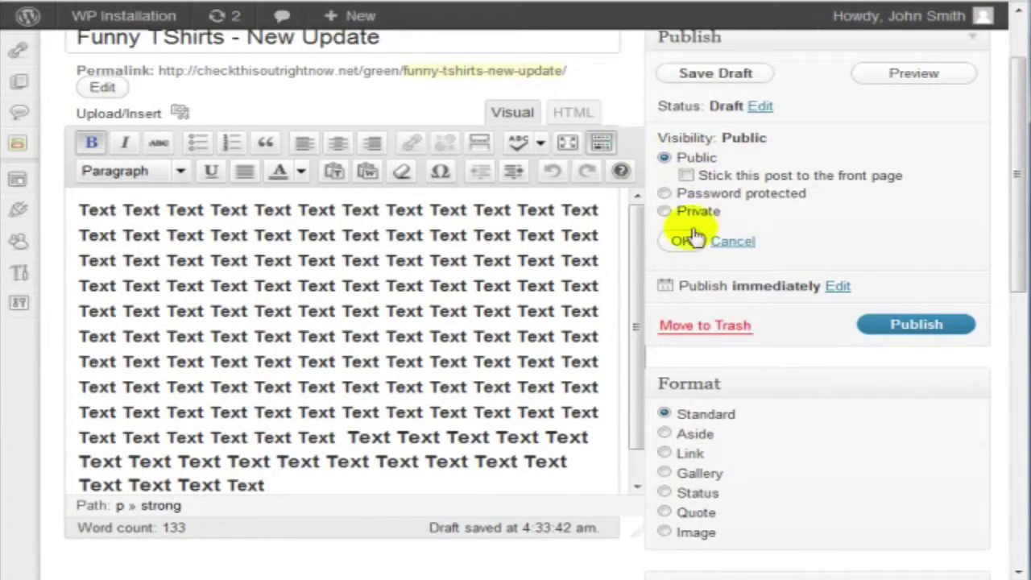
Look through the month choices in the post's publish date settings and close the date editor
{"action": "scroll", "coordinate": [686, 230], "scroll_direction": "down", "scroll_amount": 3}
{"action": "scroll", "coordinate": [814, 161], "scroll_direction": "up", "scroll_amount": 1}
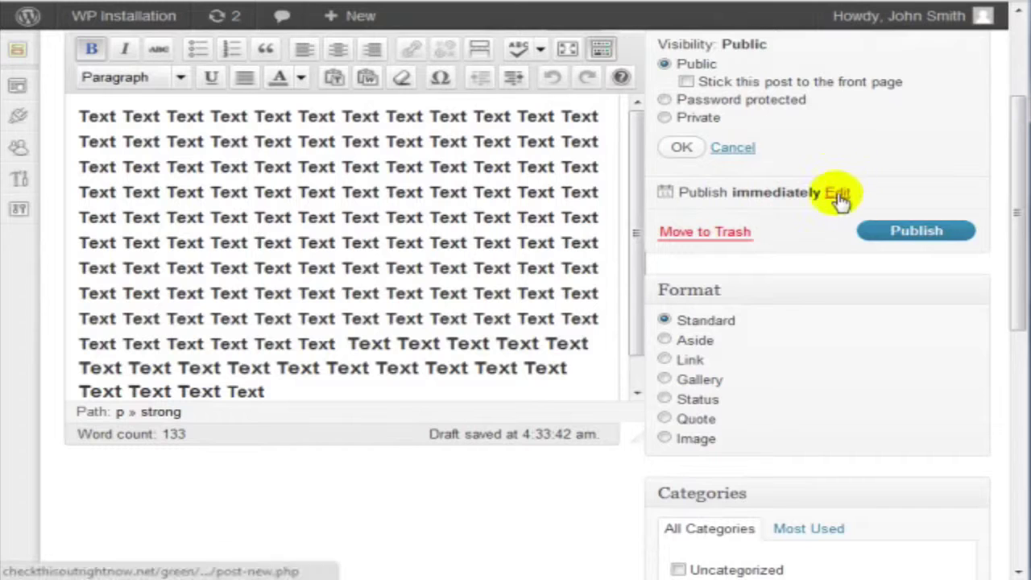
{"action": "left_click", "coordinate": [838, 194]}
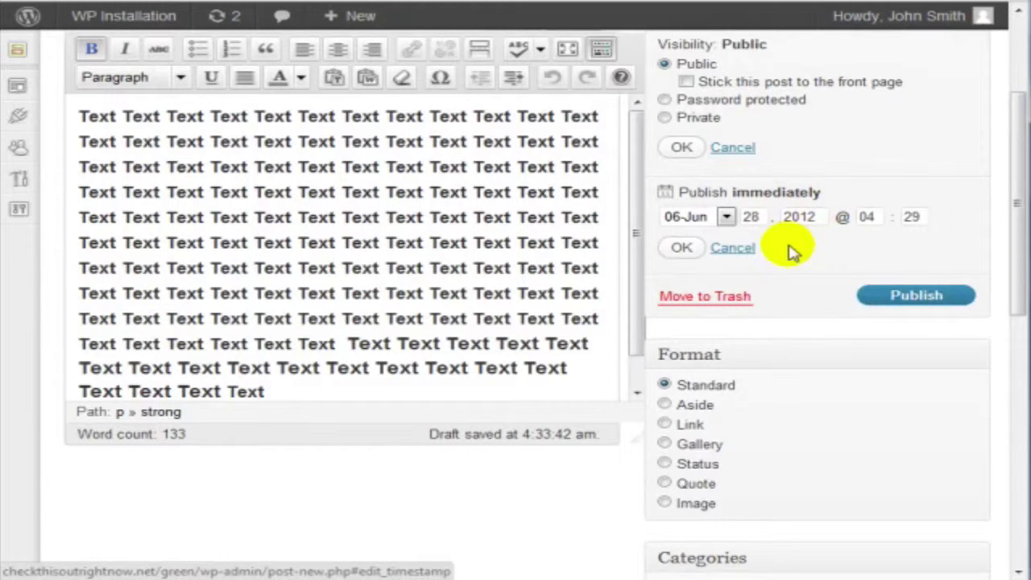
{"action": "left_click", "coordinate": [697, 216]}
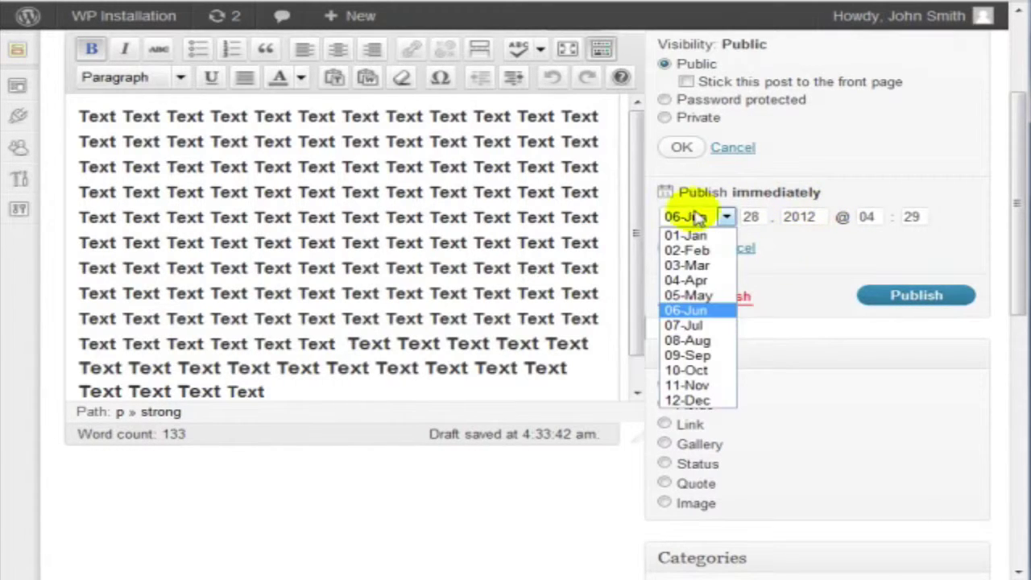
{"action": "left_click", "coordinate": [698, 216]}
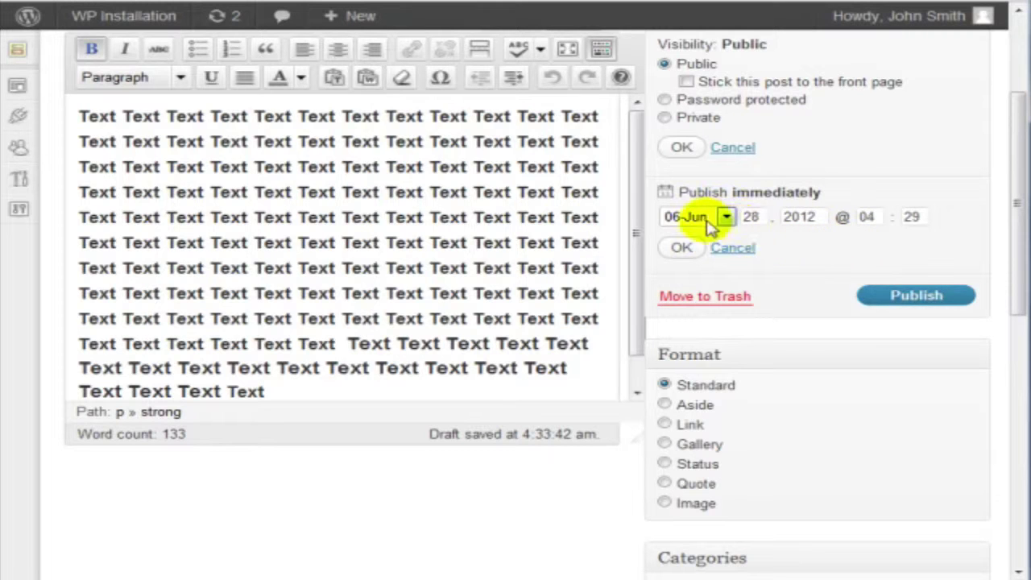
{"action": "left_click", "coordinate": [679, 248]}
Check the post's format and category options and publish the post
{"action": "scroll", "coordinate": [757, 263], "scroll_direction": "down", "scroll_amount": 2}
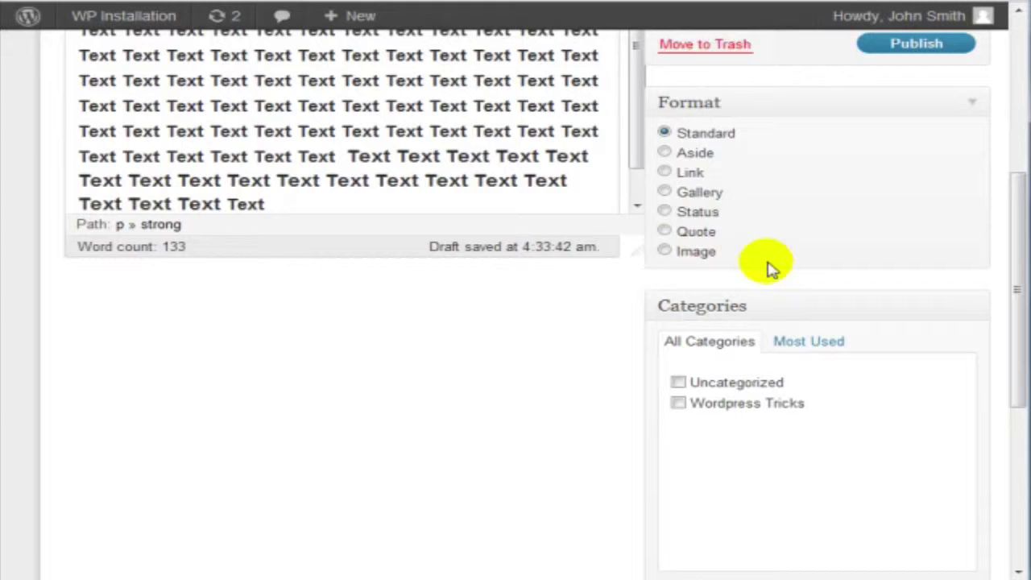
{"action": "scroll", "coordinate": [769, 268], "scroll_direction": "up", "scroll_amount": 1}
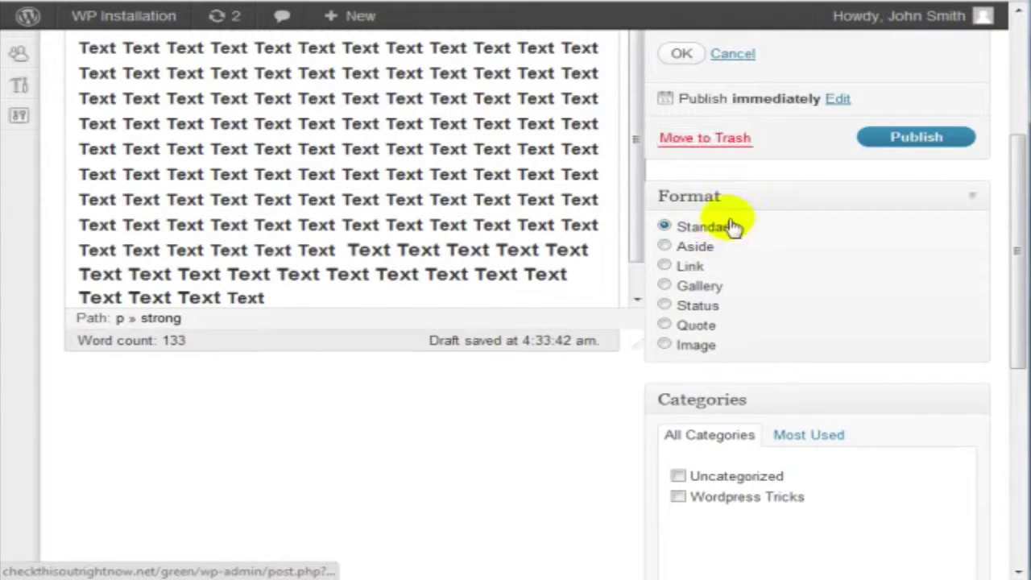
{"action": "scroll", "coordinate": [720, 231], "scroll_direction": "up", "scroll_amount": 3}
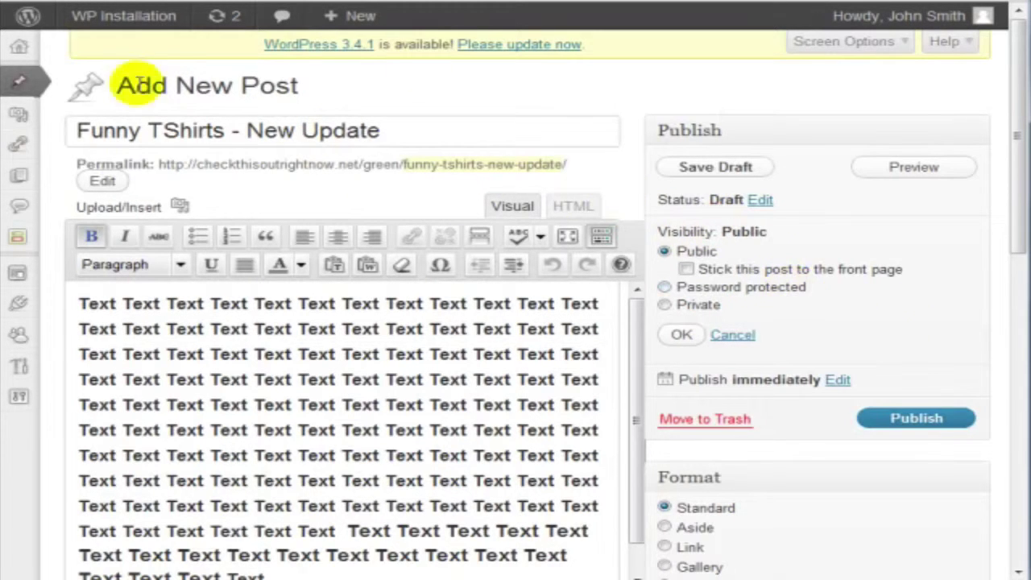
{"action": "left_click", "coordinate": [939, 417]}
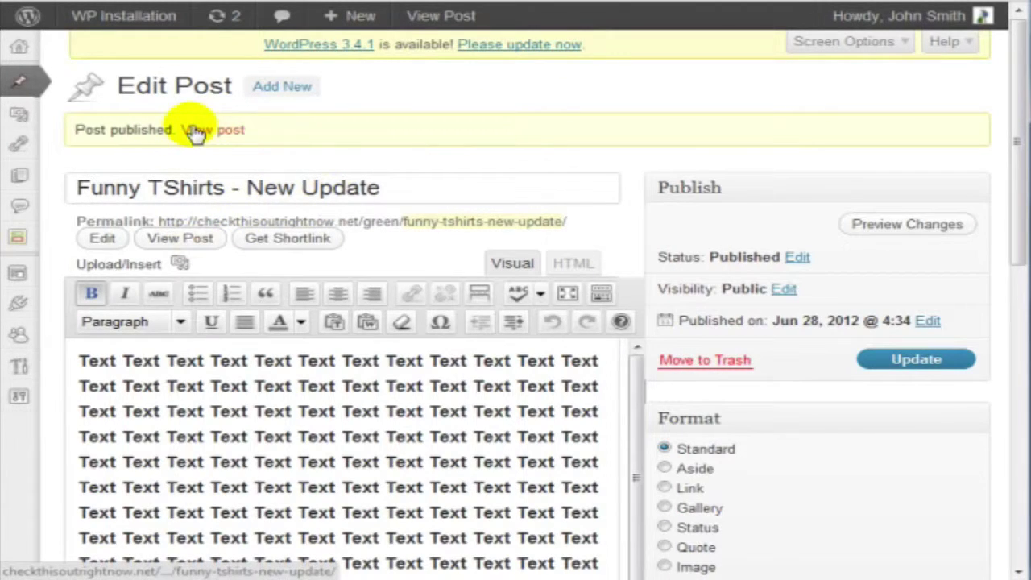
View the published "Funny TShirts – New Update" post on the site at a smaller page zoom
{"action": "scroll", "coordinate": [787, 226], "scroll_direction": "down", "scroll_amount": 3}
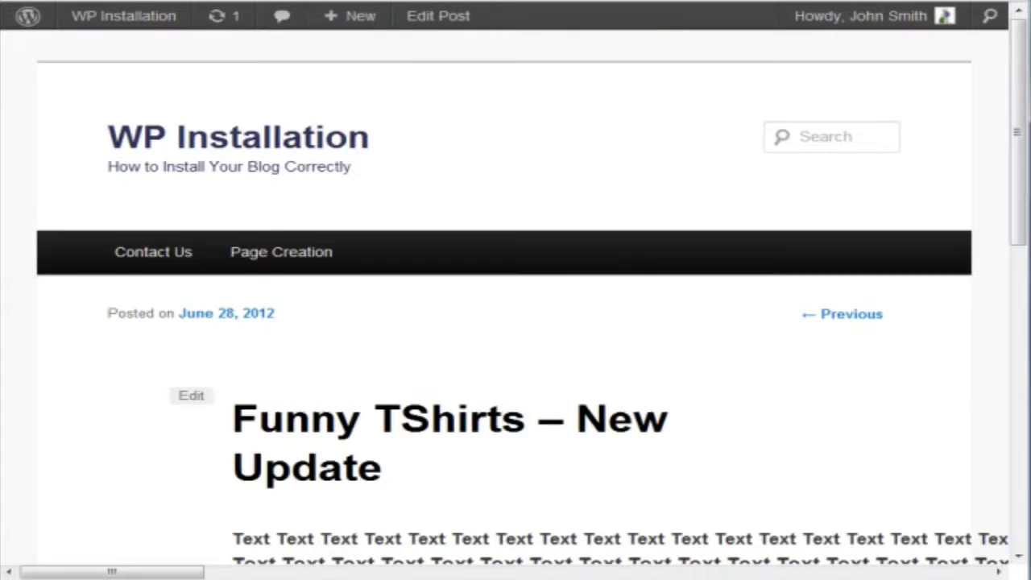
{"action": "scroll", "coordinate": [618, 246], "scroll_direction": "down", "scroll_amount": 4}
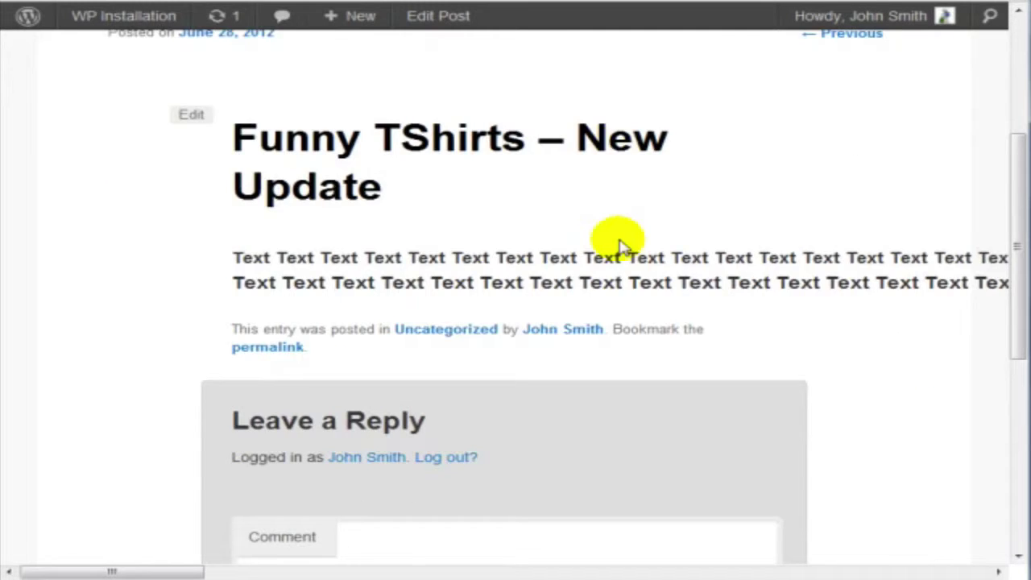
{"action": "scroll", "coordinate": [620, 244], "scroll_direction": "up", "scroll_amount": 1}
{"action": "key", "text": "ctrl+minus"}
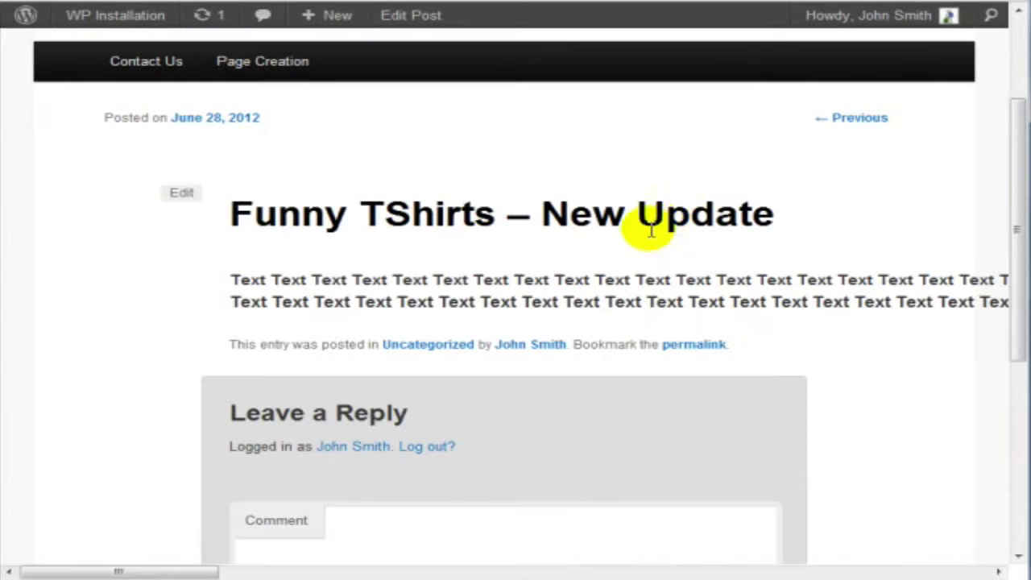
{"action": "scroll", "coordinate": [624, 246], "scroll_direction": "up", "scroll_amount": 1}
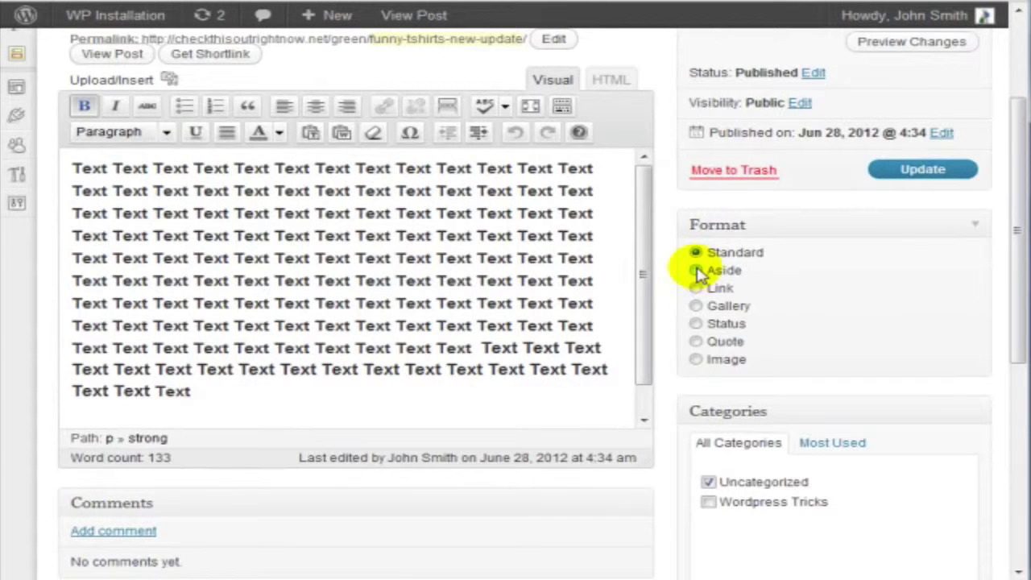
Try the Link, Gallery, Status and Quote formats for the post, and set the post format to Image
{"action": "left_click", "coordinate": [696, 290]}
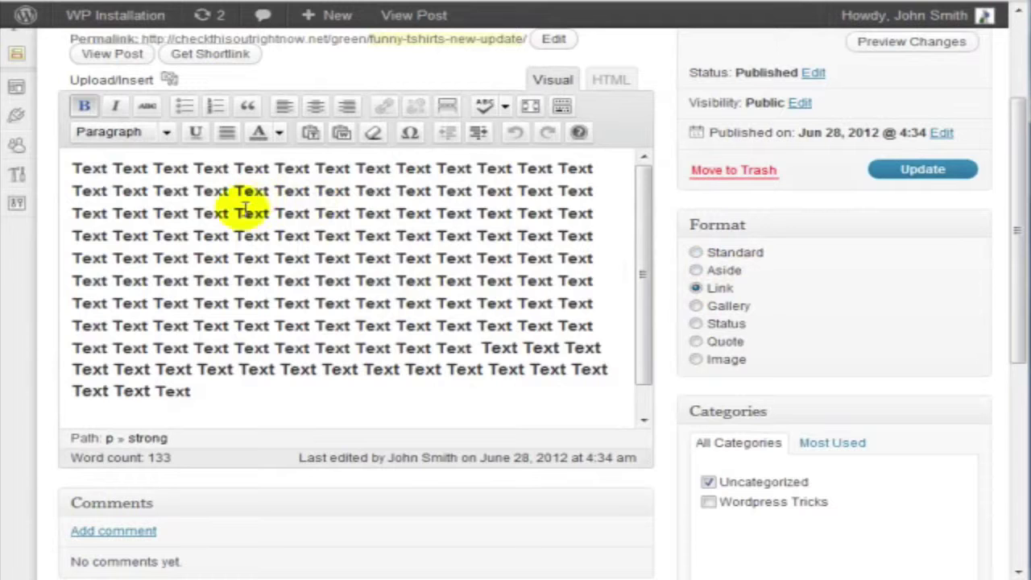
{"action": "left_click", "coordinate": [727, 305]}
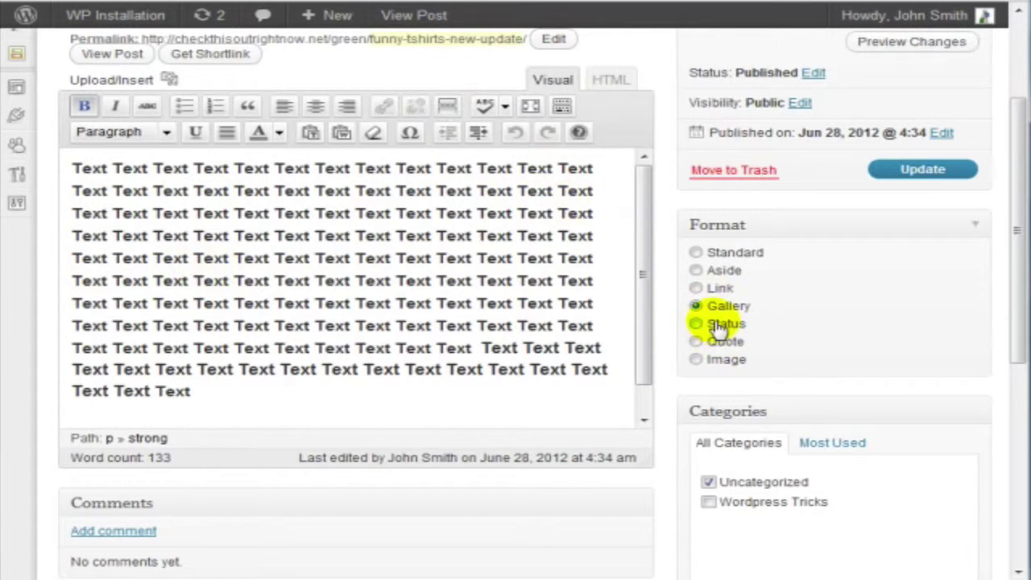
{"action": "left_click", "coordinate": [175, 213]}
{"action": "left_click_drag", "start_coordinate": [222, 399], "coordinate": [31, 145]}
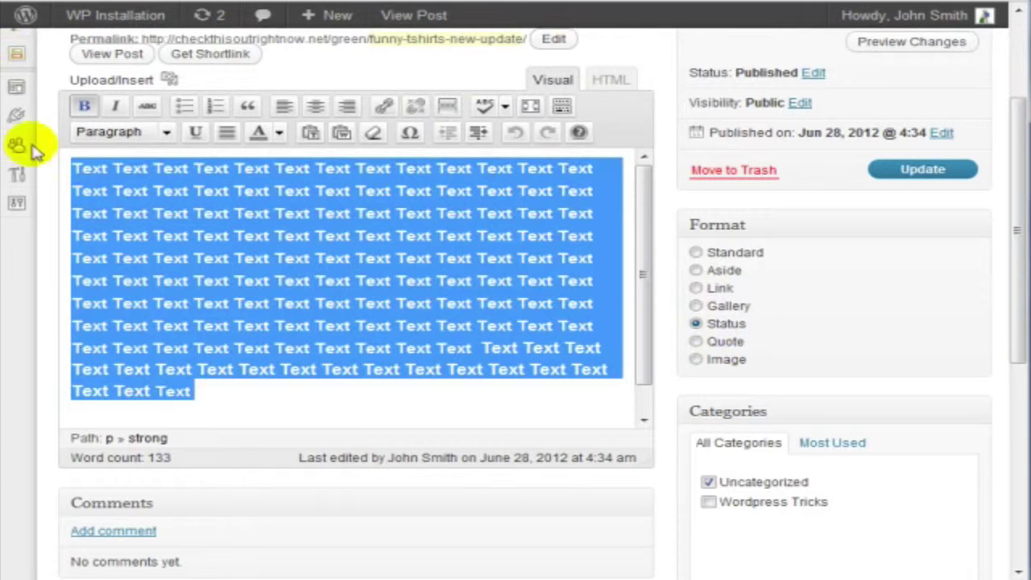
{"action": "left_click", "coordinate": [731, 342]}
{"action": "left_click", "coordinate": [727, 360]}
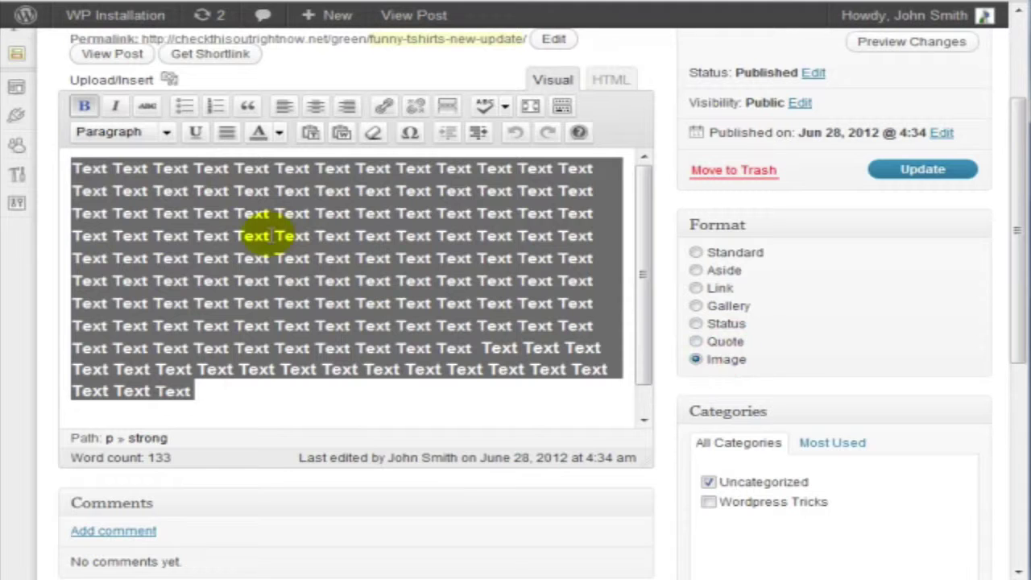
Examine the opening lines of the post's text and its publishing, format and category settings
{"action": "left_click", "coordinate": [171, 219]}
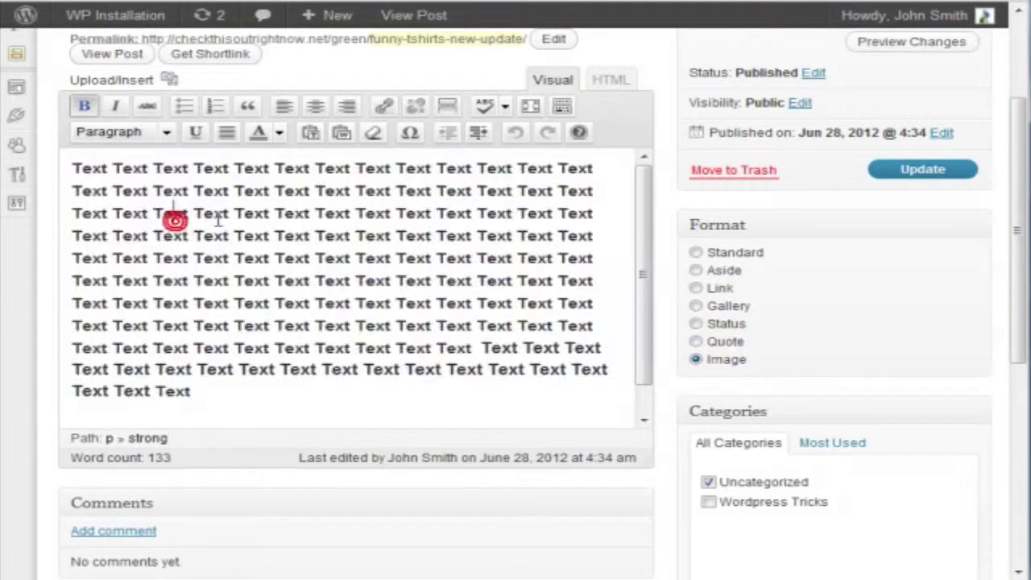
{"action": "left_click_drag", "start_coordinate": [71, 169], "coordinate": [256, 211]}
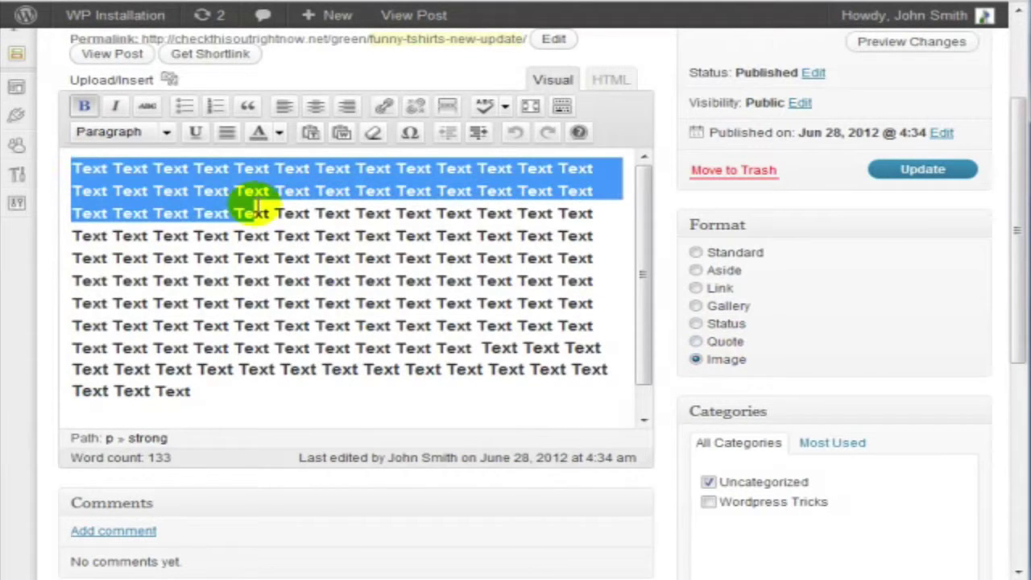
{"action": "scroll", "coordinate": [172, 260], "scroll_direction": "up", "scroll_amount": 2}
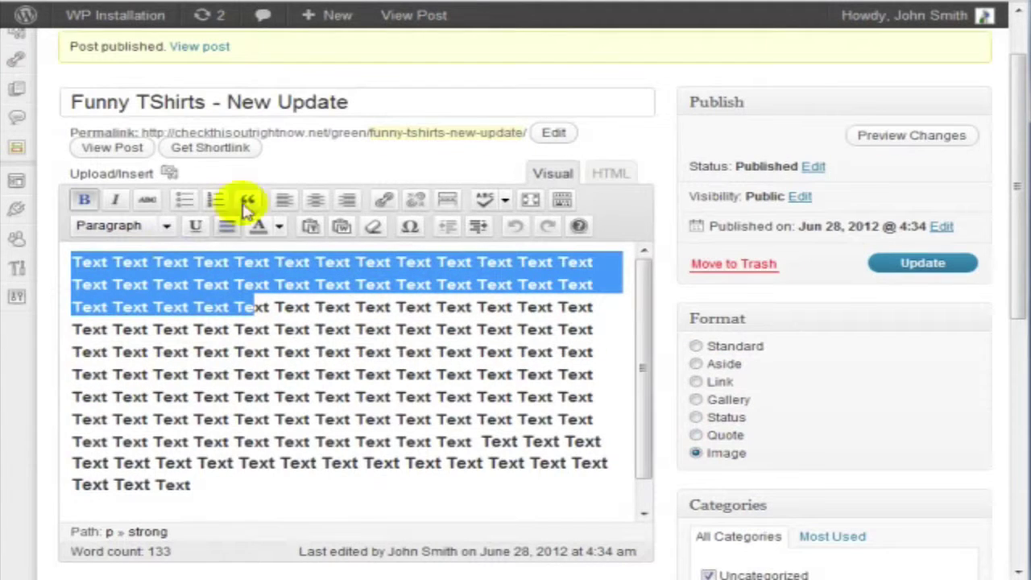
{"action": "scroll", "coordinate": [327, 315], "scroll_direction": "down", "scroll_amount": 1}
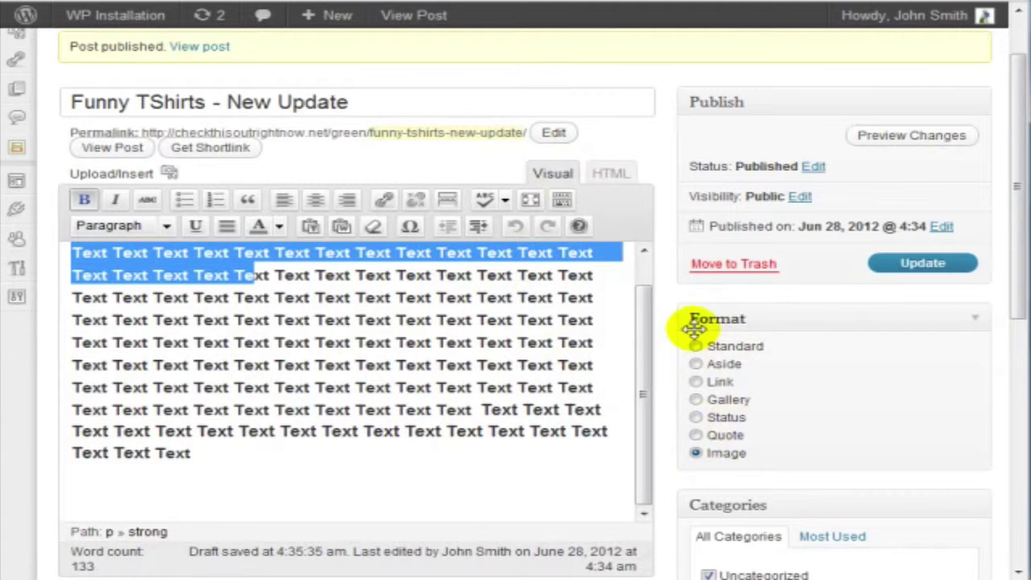
{"action": "scroll", "coordinate": [666, 92], "scroll_direction": "up", "scroll_amount": 1}
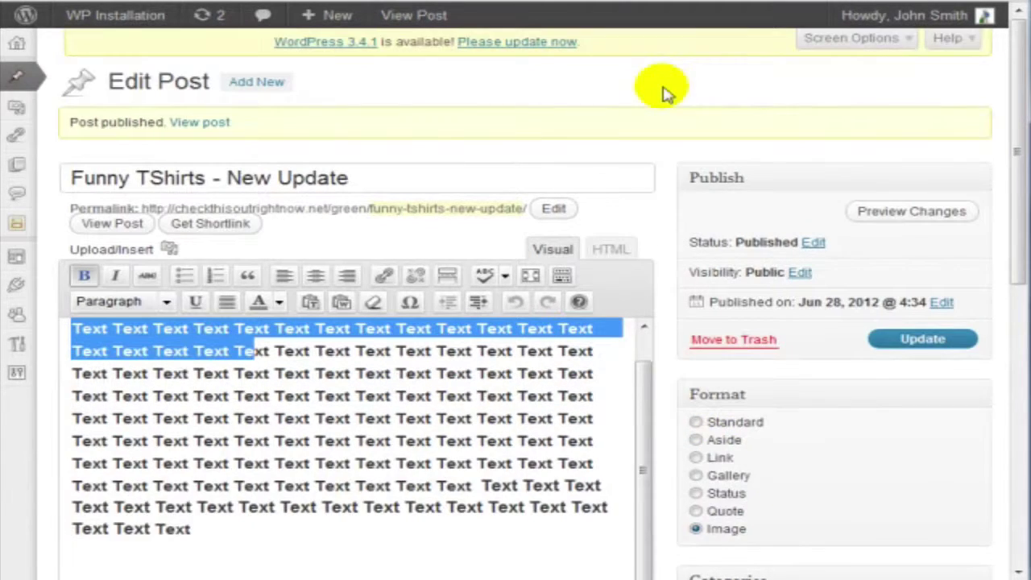
{"action": "scroll", "coordinate": [666, 93], "scroll_direction": "down", "scroll_amount": 1}
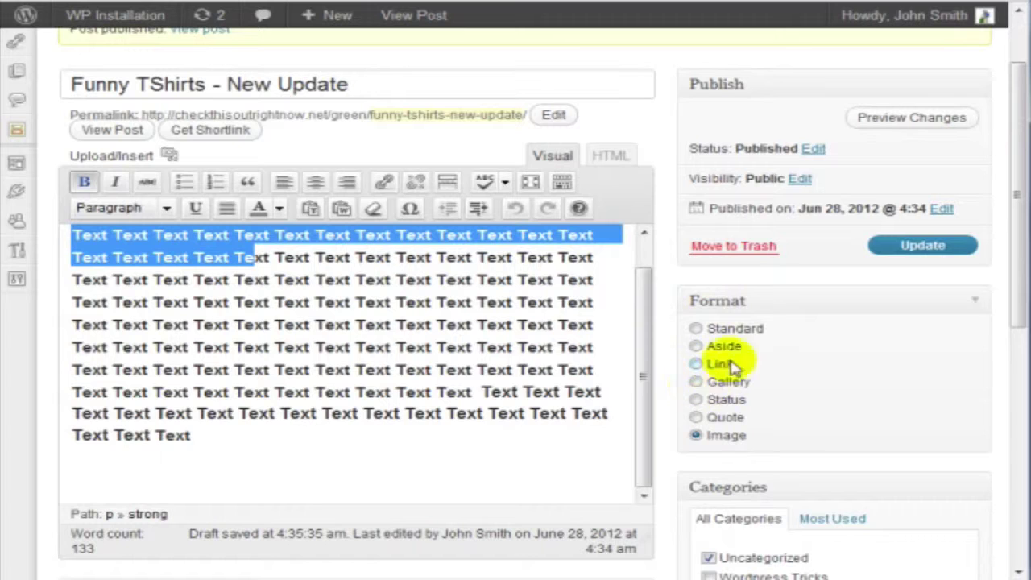
{"action": "scroll", "coordinate": [655, 361], "scroll_direction": "down", "scroll_amount": 3}
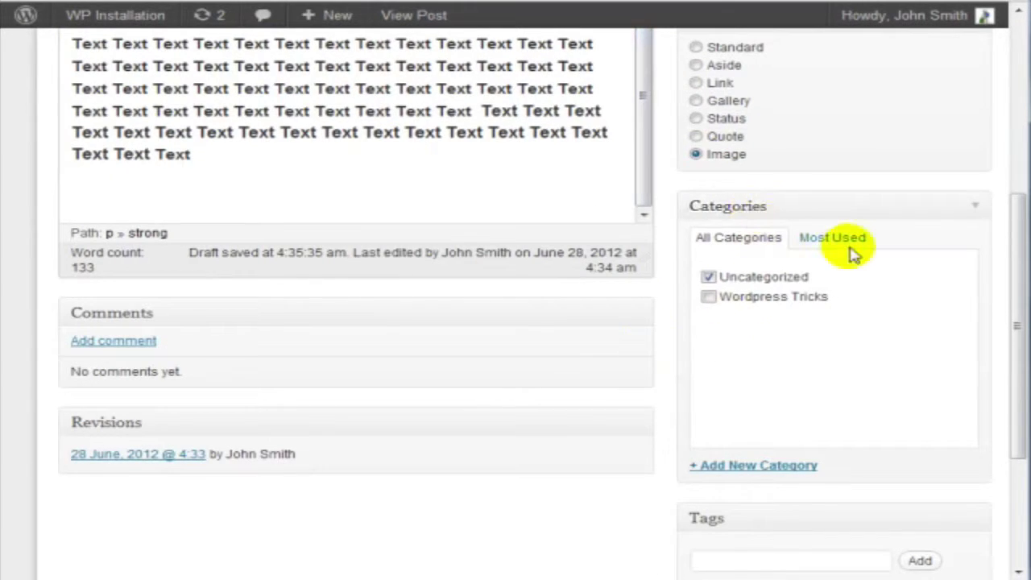
{"action": "scroll", "coordinate": [637, 274], "scroll_direction": "up", "scroll_amount": 3}
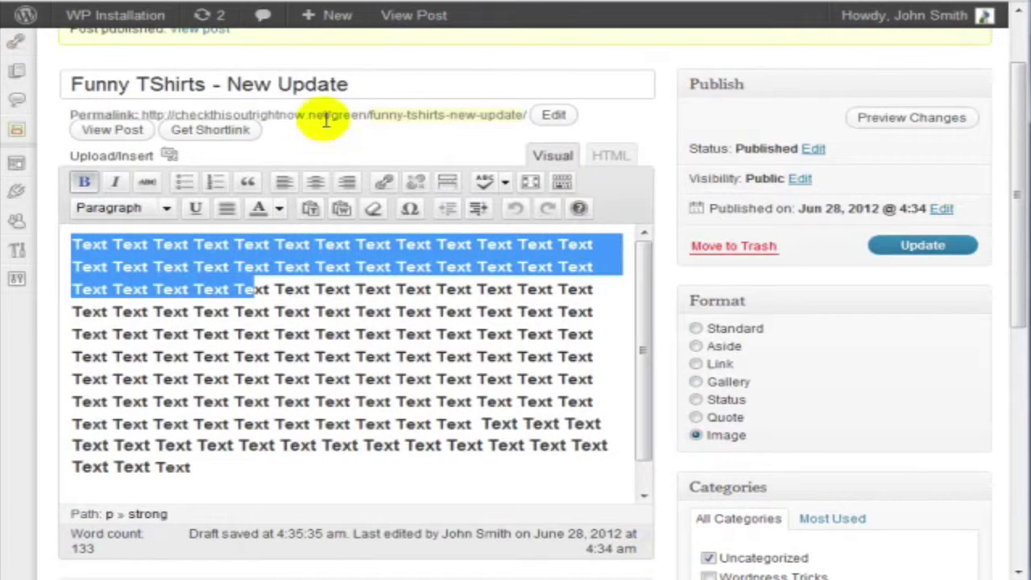
{"action": "scroll", "coordinate": [743, 241], "scroll_direction": "down", "scroll_amount": 4}
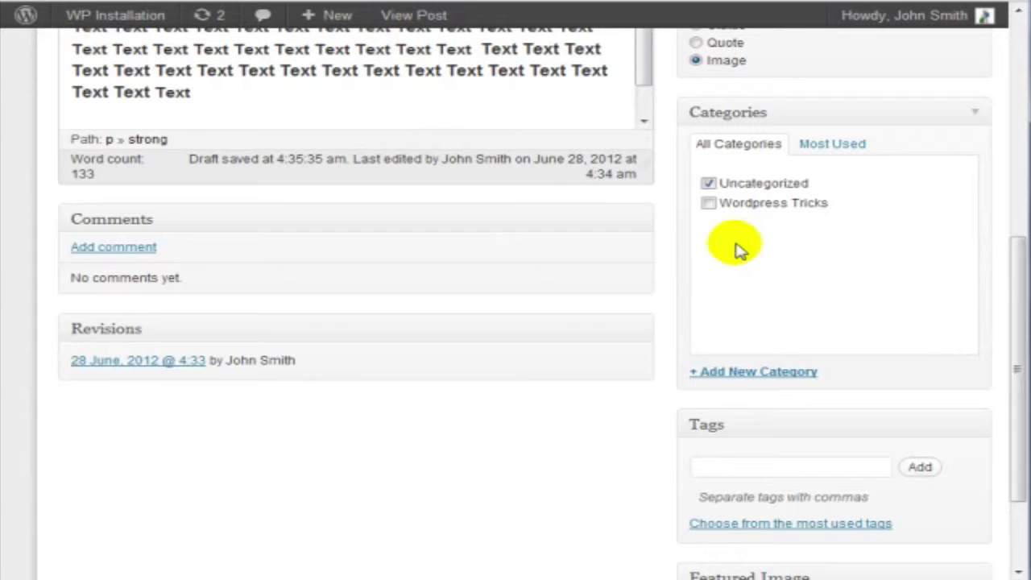
{"action": "scroll", "coordinate": [739, 248], "scroll_direction": "up", "scroll_amount": 1}
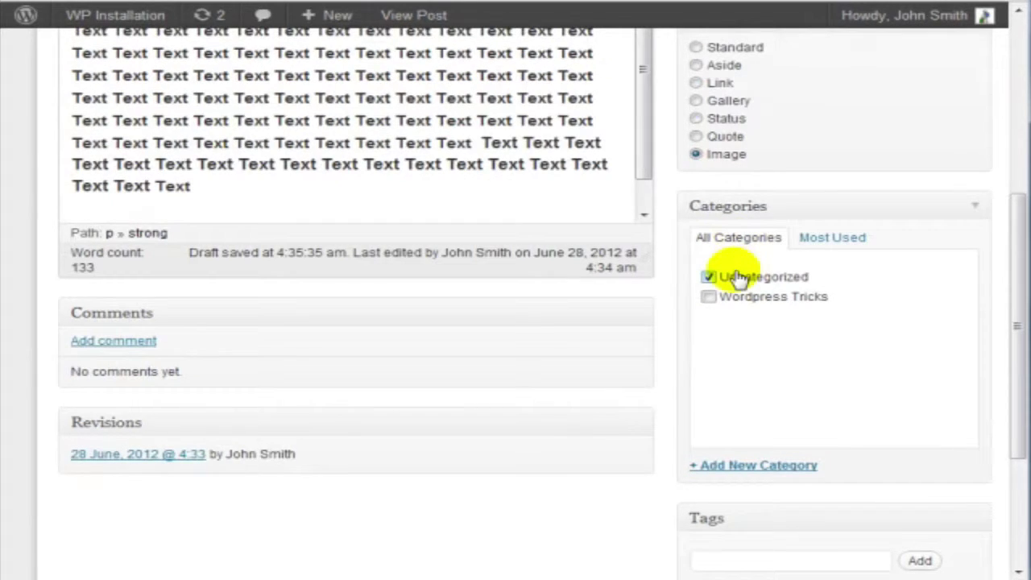
Add a new category named "Funny TShirt News" to the post and remove the post from Uncategorized
{"action": "left_click", "coordinate": [783, 467]}
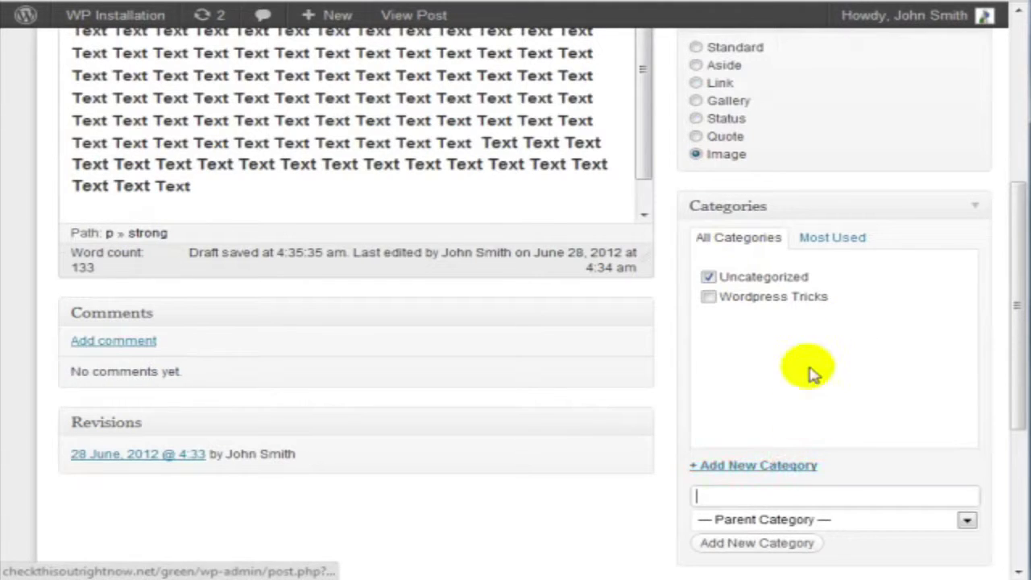
{"action": "type", "text": "Fu"}
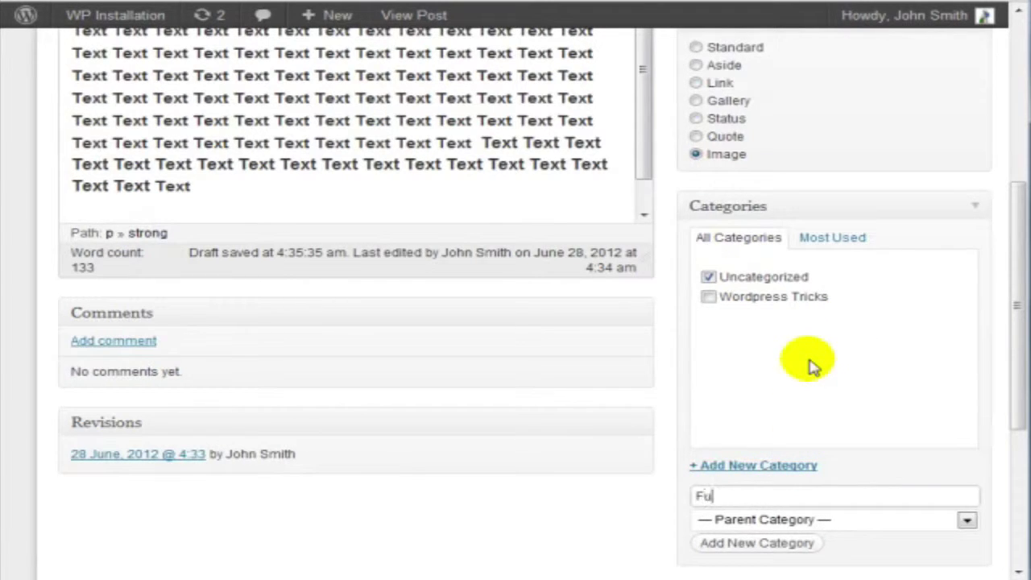
{"action": "type", "text": "nny TShirt News"}
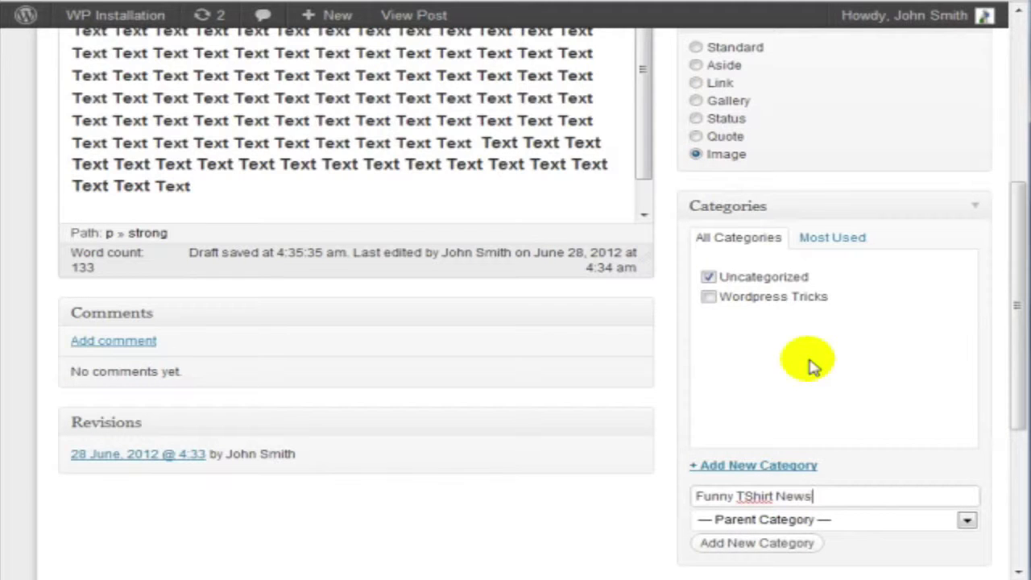
{"action": "left_click", "coordinate": [753, 544]}
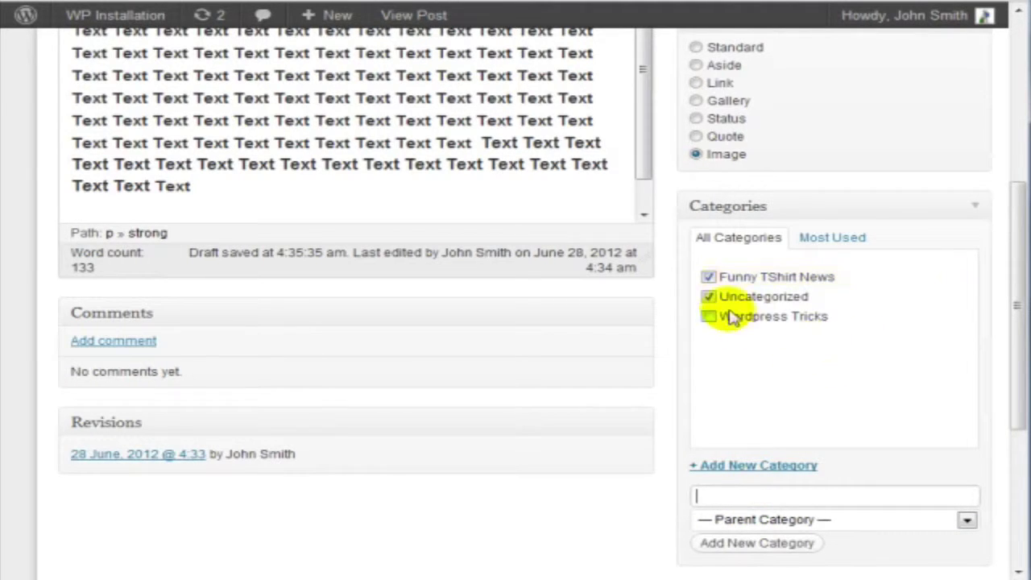
{"action": "left_click", "coordinate": [708, 296]}
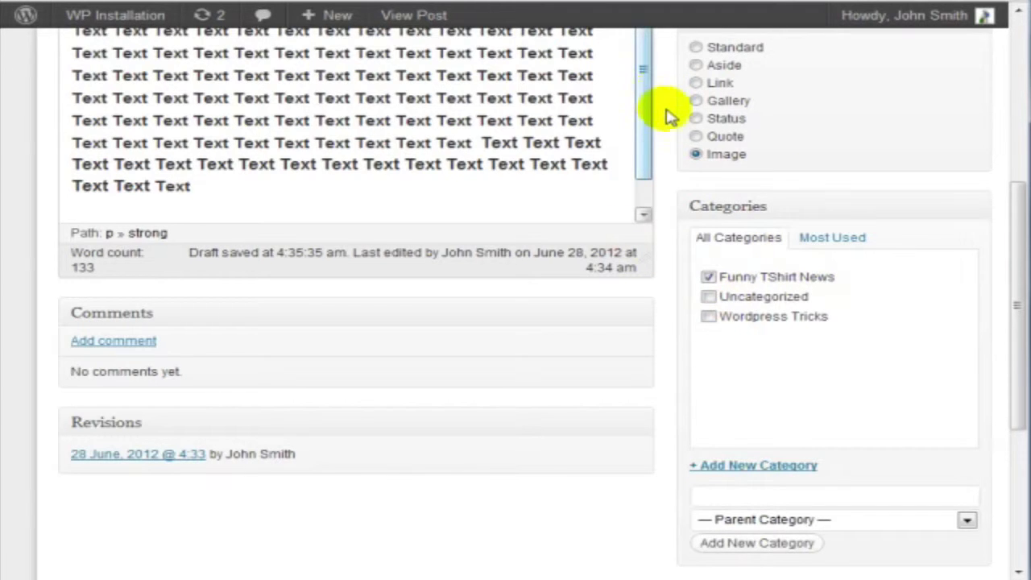
Examine the post's parent category choice and its comments, revisions, tags and featured image sections
{"action": "scroll", "coordinate": [669, 254], "scroll_direction": "down", "scroll_amount": 4}
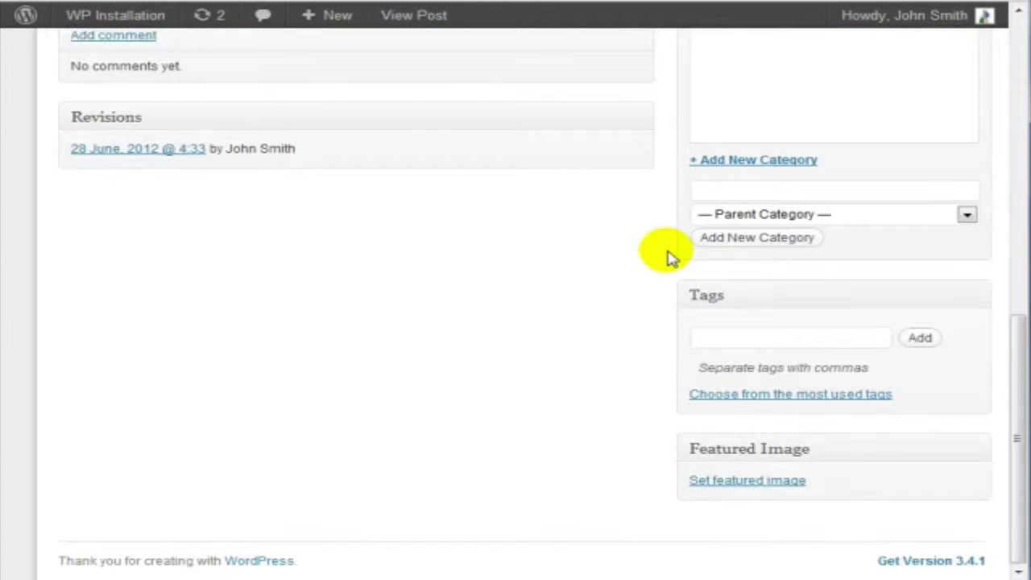
{"action": "left_click", "coordinate": [764, 218]}
{"action": "left_click", "coordinate": [770, 218]}
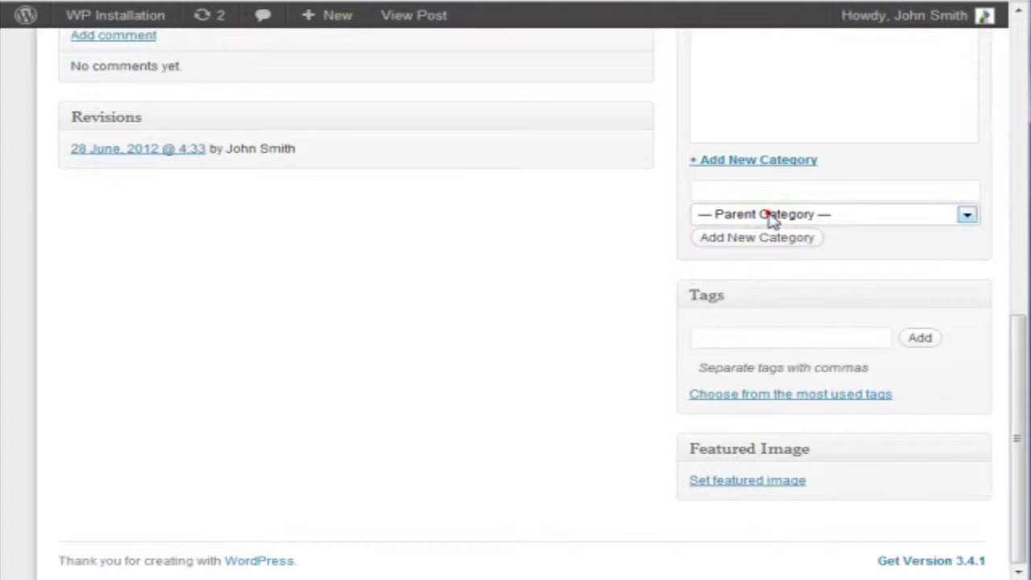
{"action": "scroll", "coordinate": [770, 219], "scroll_direction": "up", "scroll_amount": 4}
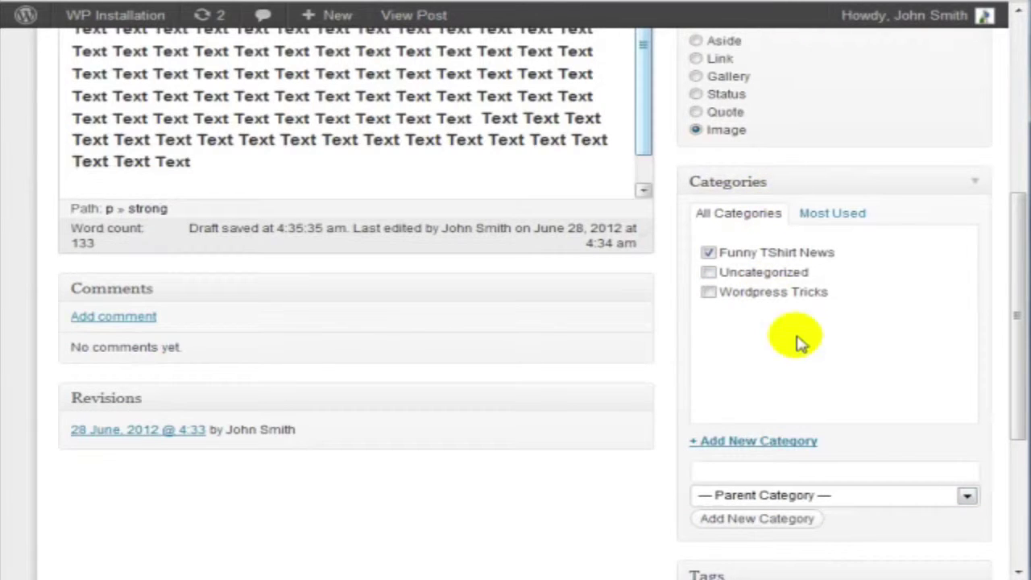
{"action": "scroll", "coordinate": [693, 330], "scroll_direction": "down", "scroll_amount": 4}
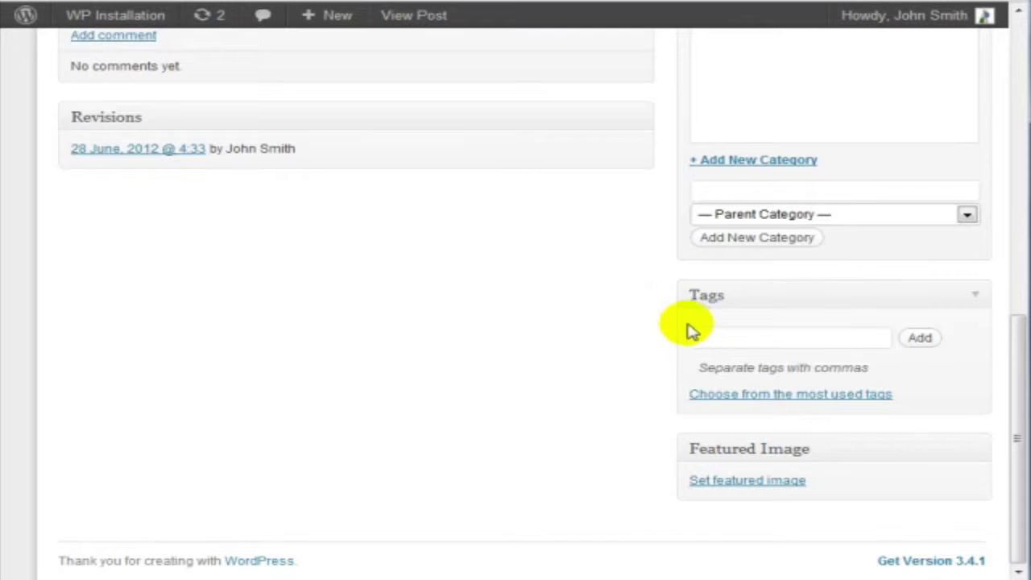
{"action": "scroll", "coordinate": [637, 325], "scroll_direction": "up", "scroll_amount": 4}
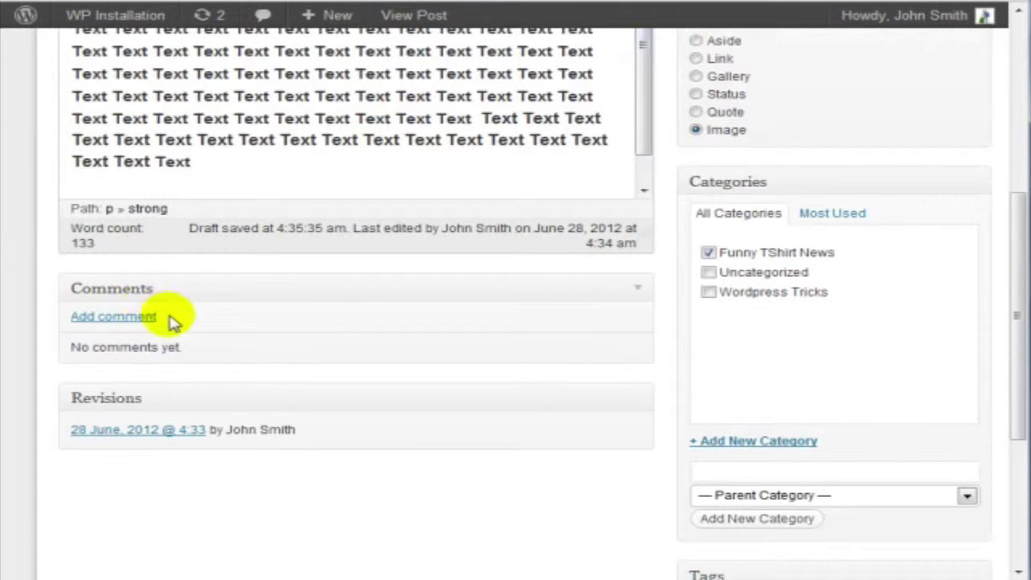
{"action": "scroll", "coordinate": [173, 363], "scroll_direction": "down", "scroll_amount": 1}
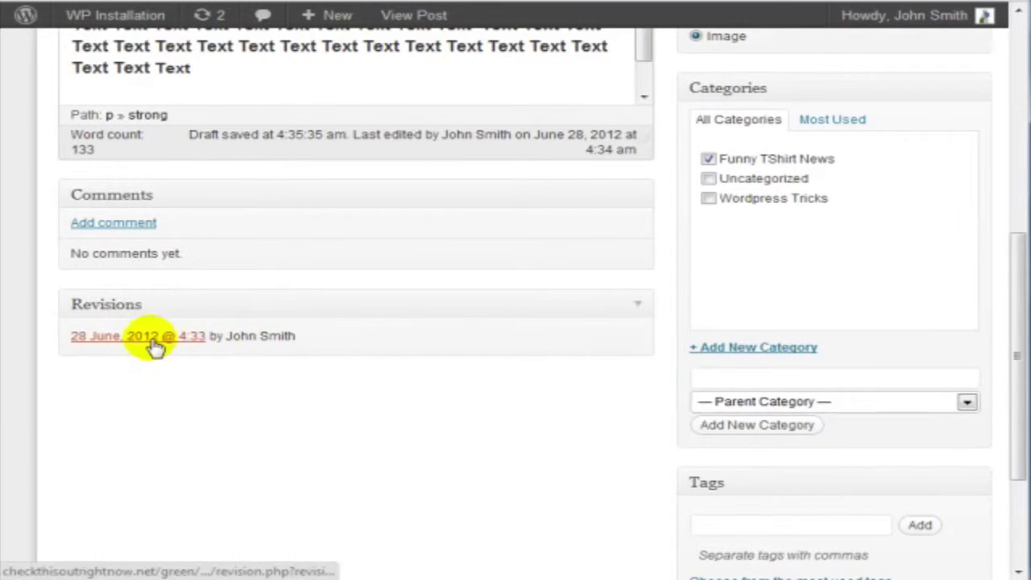
{"action": "scroll", "coordinate": [748, 253], "scroll_direction": "up", "scroll_amount": 3}
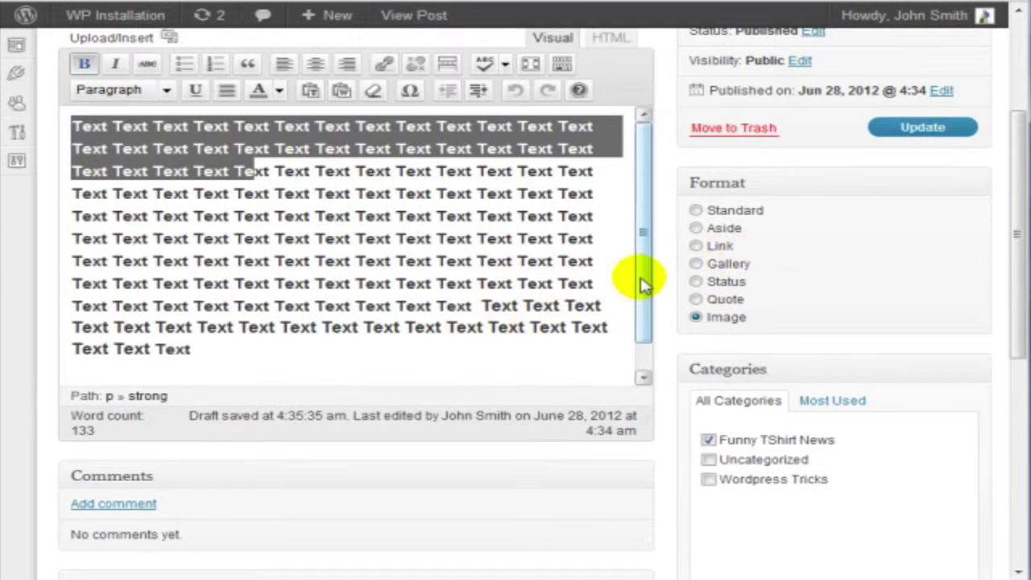
{"action": "scroll", "coordinate": [640, 277], "scroll_direction": "down", "scroll_amount": 2}
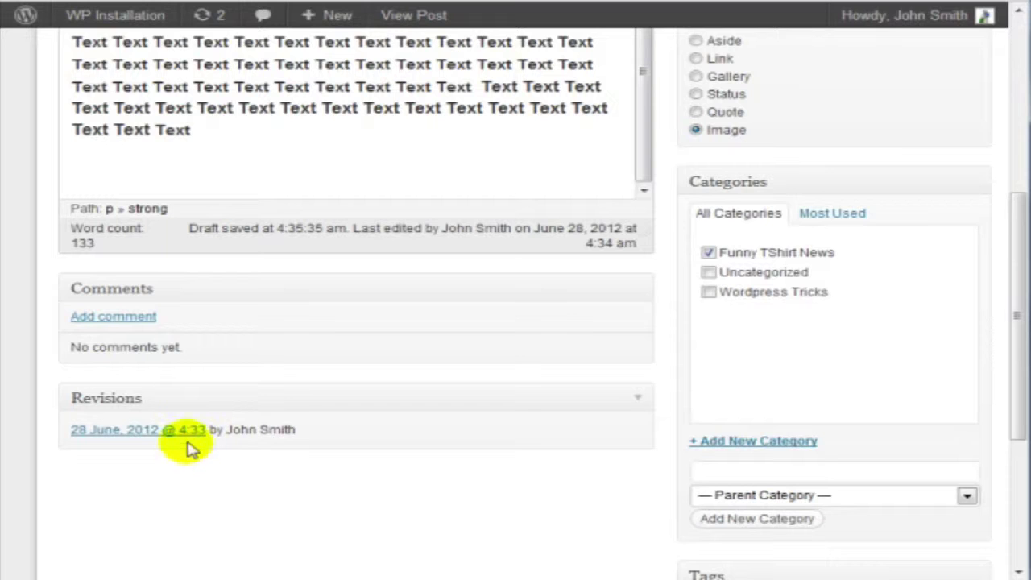
{"action": "scroll", "coordinate": [693, 286], "scroll_direction": "down", "scroll_amount": 3}
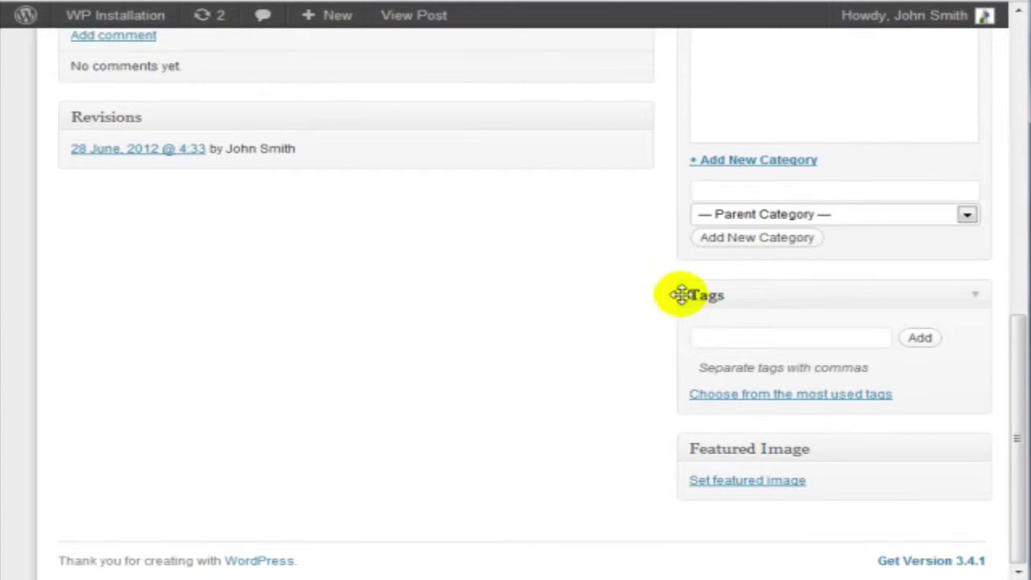
Enter "funny, tshirts" as the post's tags, without the "sad" tag
{"action": "left_click", "coordinate": [718, 336]}
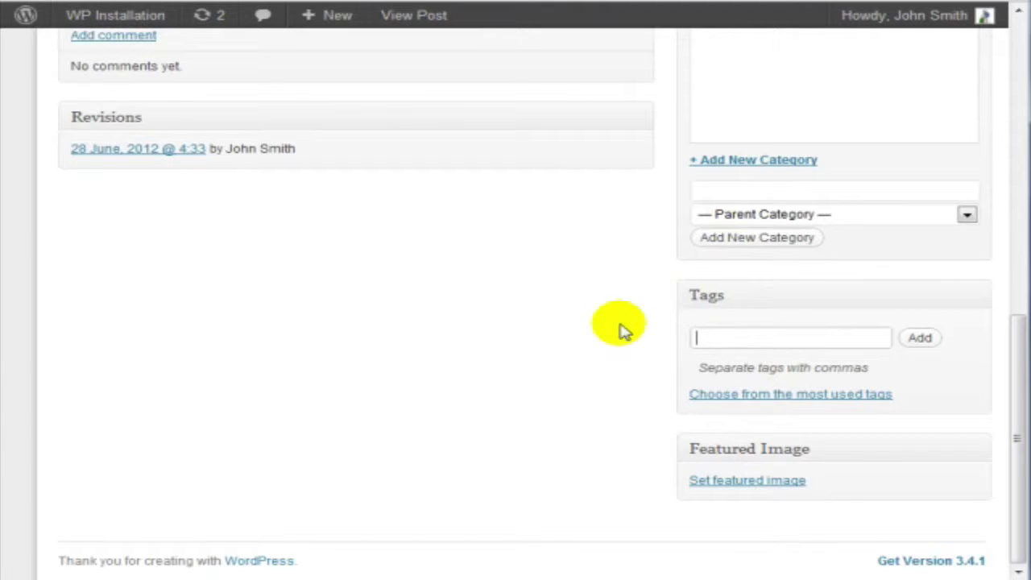
{"action": "type", "text": "funny, sad"}
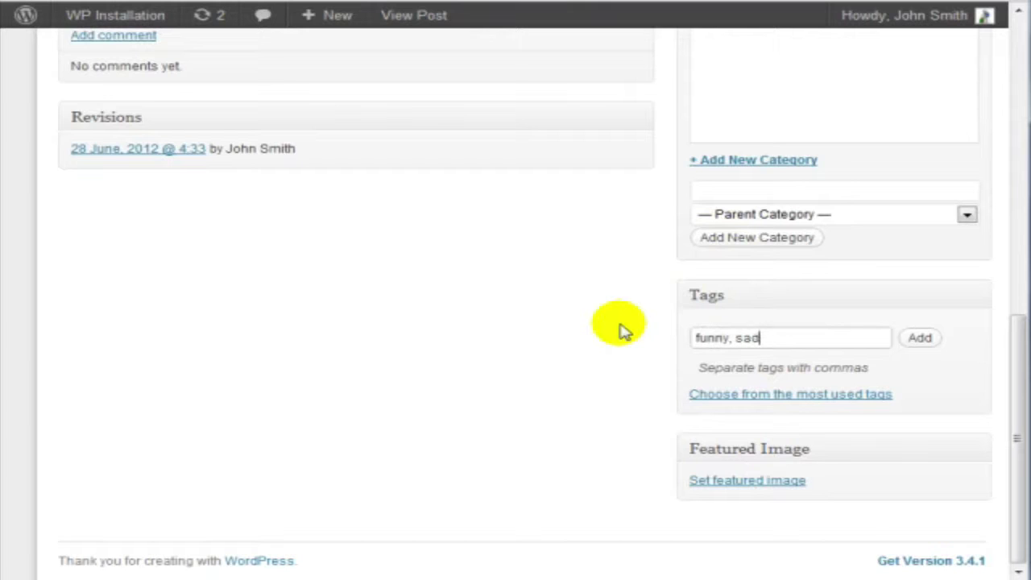
{"action": "type", "text": ", tshirt"}
{"action": "key", "text": "ctrl+Left"}
{"action": "key", "text": "Delete"}
{"action": "key", "text": "Delete"}
{"action": "key", "text": "Delete"}
{"action": "key", "text": "Delete"}
{"action": "key", "text": "Delete"}
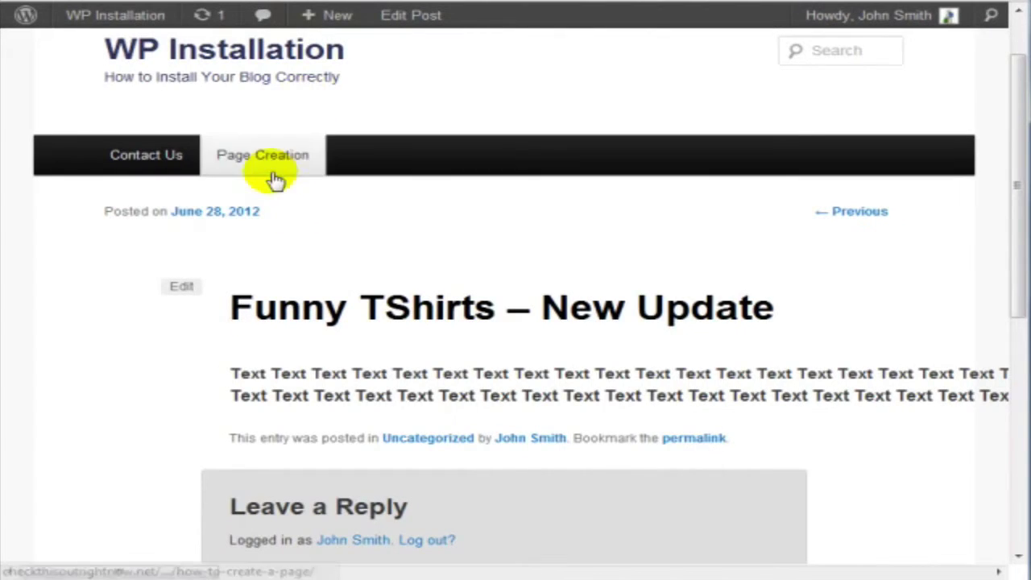
Look over the published post on the site, and return to the publishing settings in the post editor
{"action": "scroll", "coordinate": [296, 196], "scroll_direction": "up", "scroll_amount": 2}
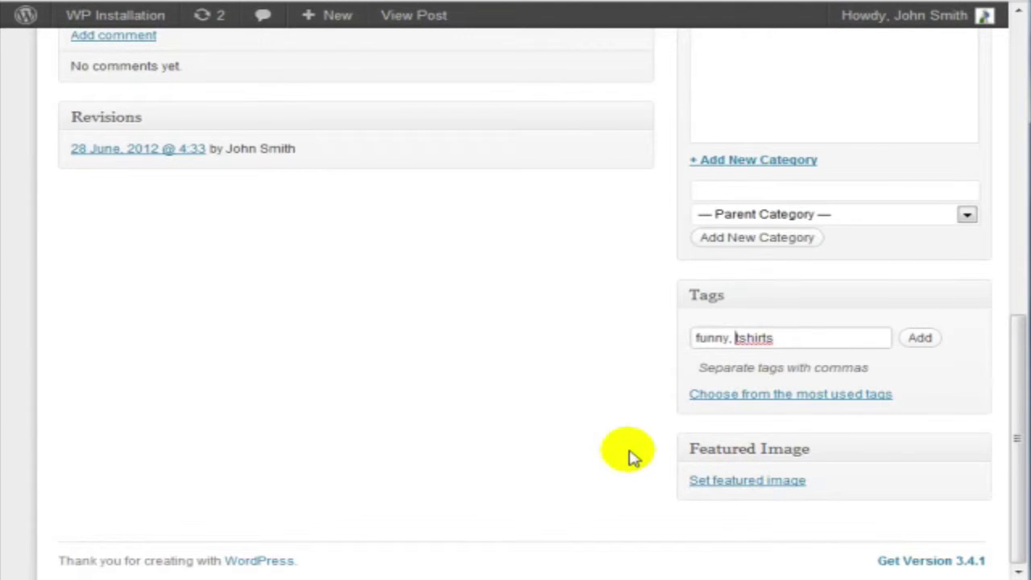
{"action": "scroll", "coordinate": [631, 457], "scroll_direction": "up", "scroll_amount": 2}
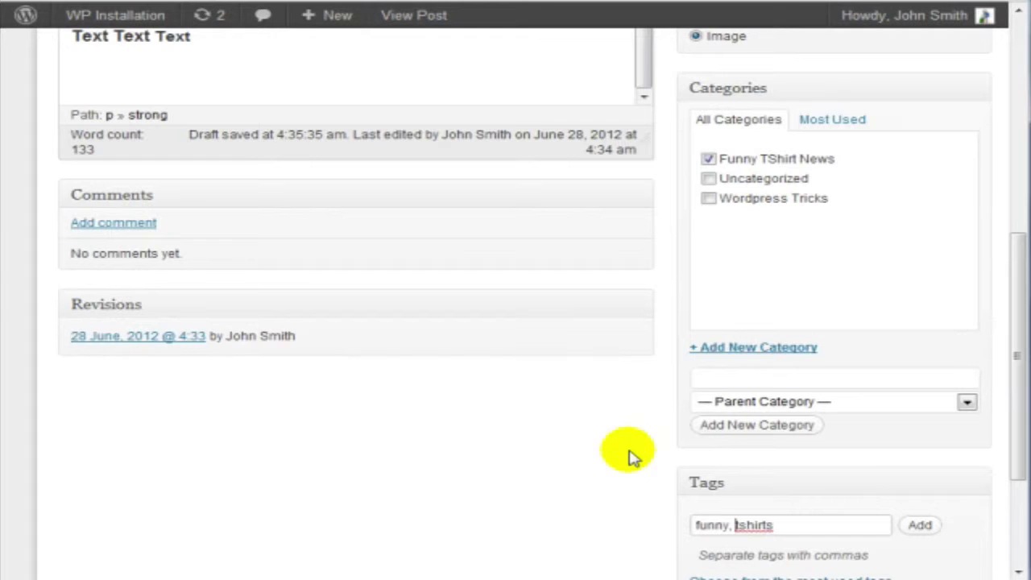
{"action": "scroll", "coordinate": [523, 385], "scroll_direction": "down", "scroll_amount": 2}
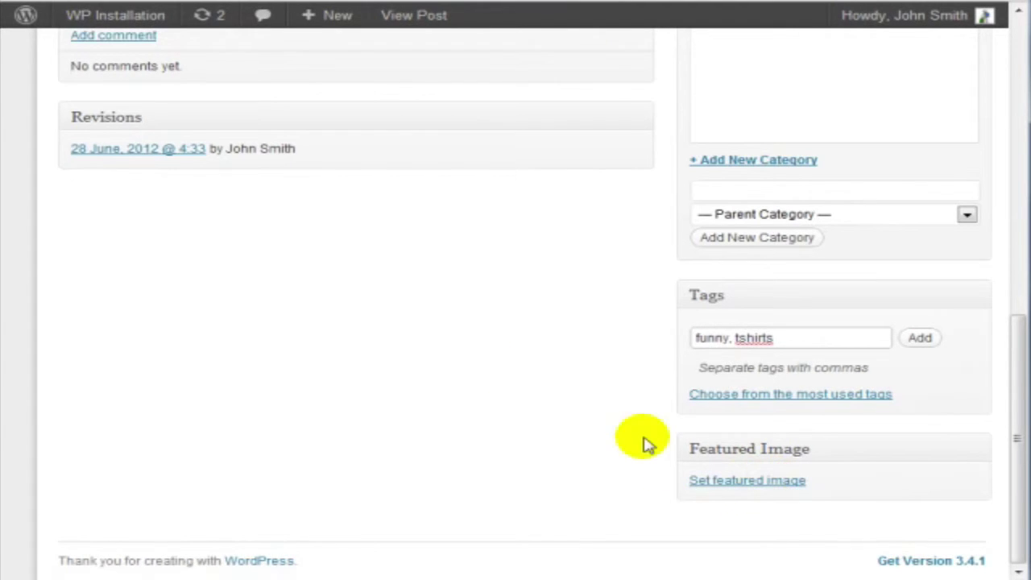
{"action": "scroll", "coordinate": [648, 444], "scroll_direction": "up", "scroll_amount": 7}
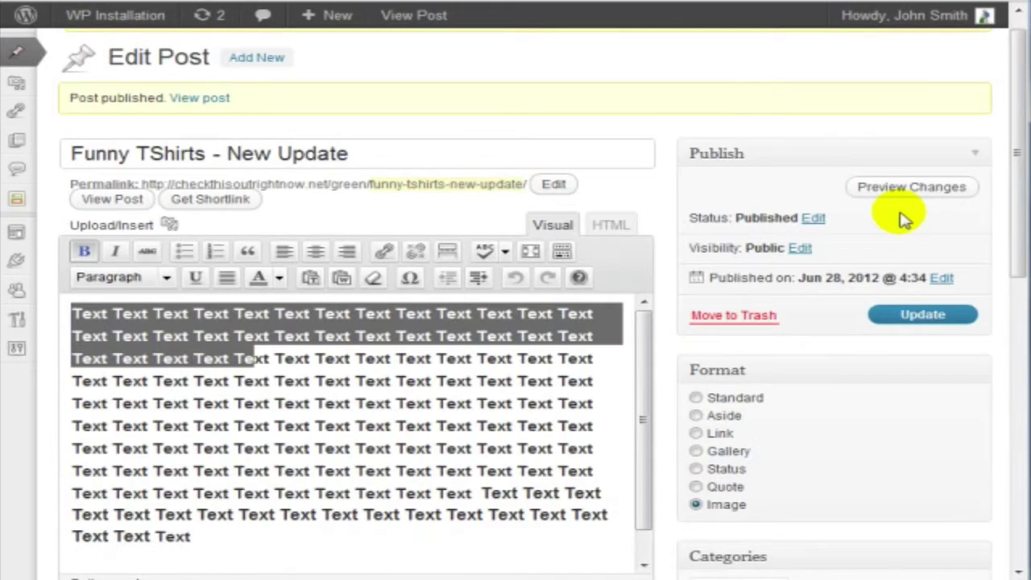